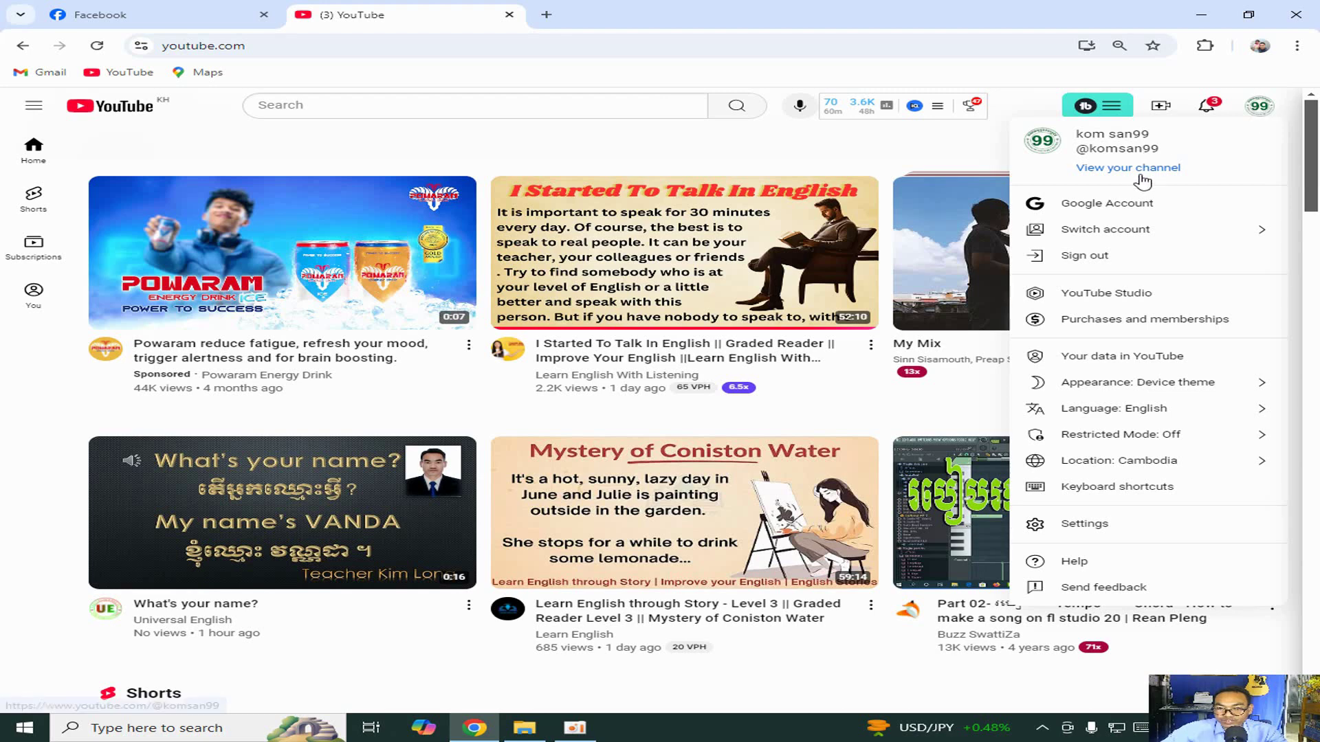
Switch the signed-in YouTube account to Universal English and view its home feed.
left_click(1265, 240)
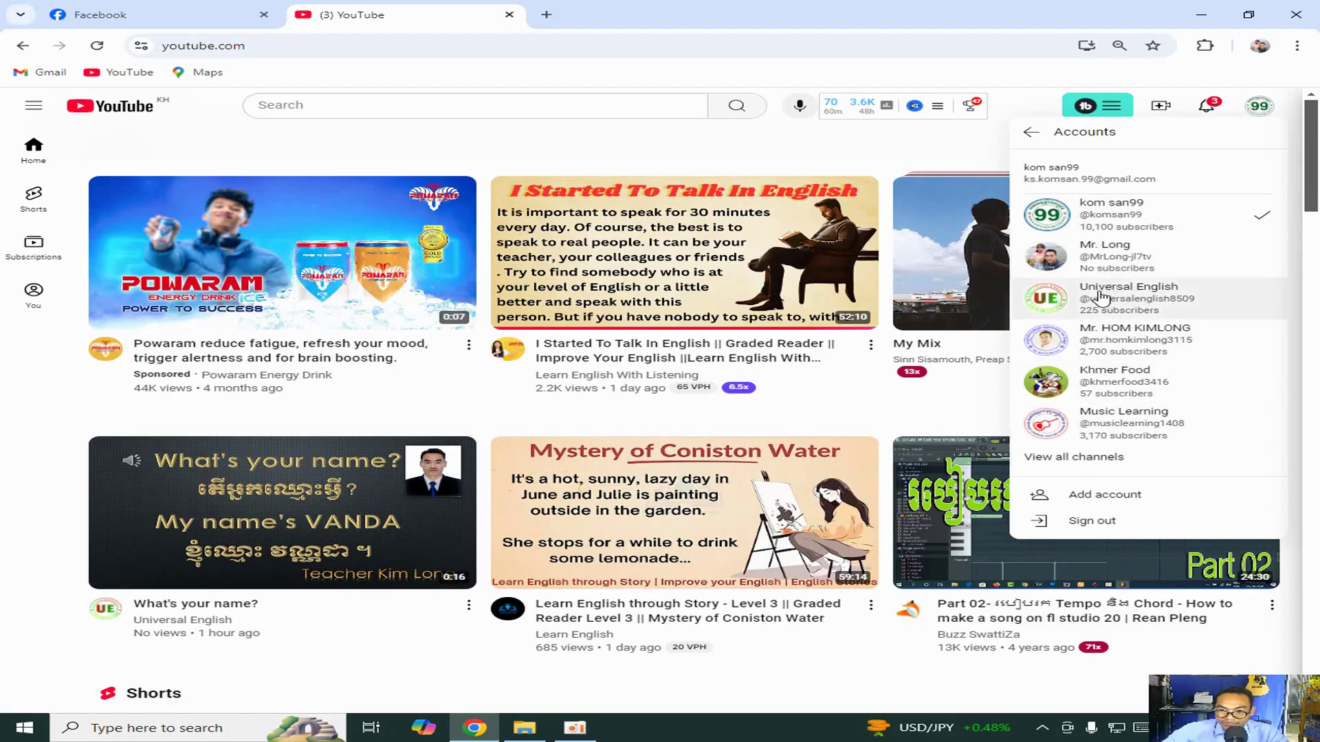
left_click(1171, 303)
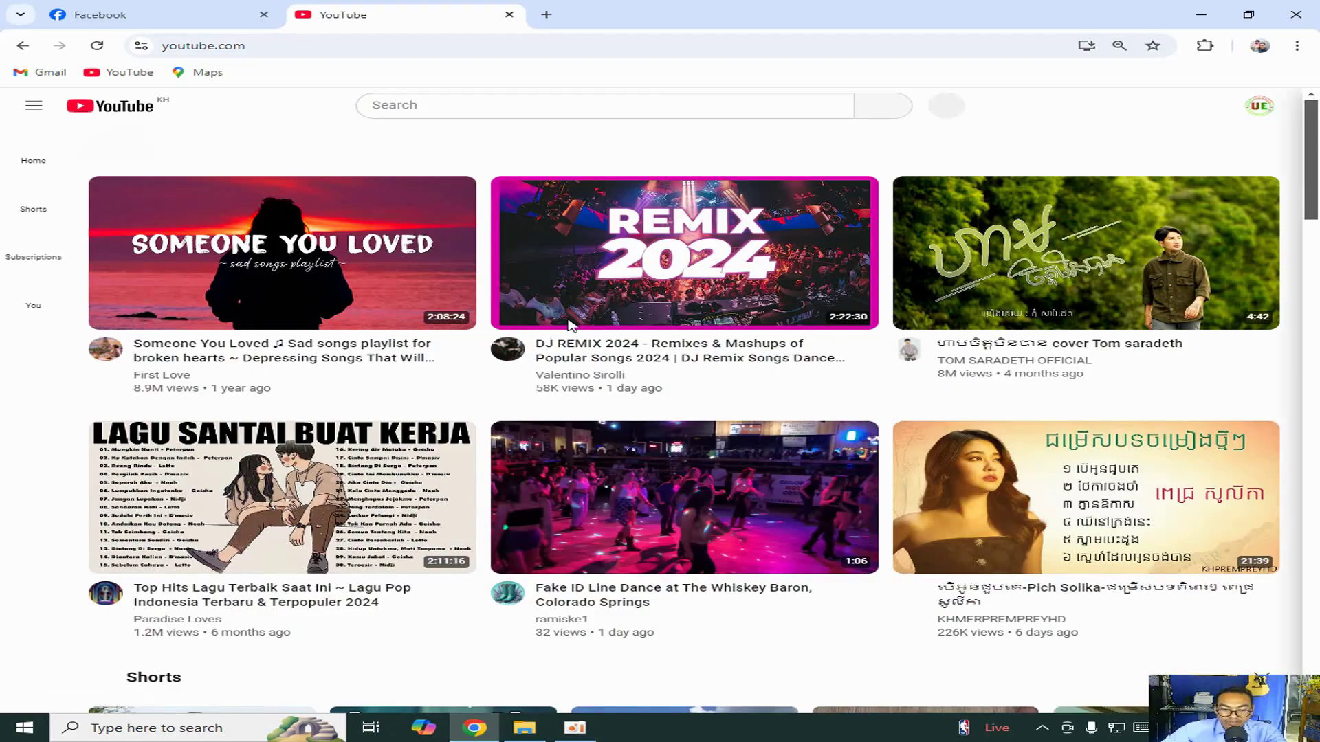
scroll(1009, 376, "down", 2)
scroll(1009, 376, "down", 1)
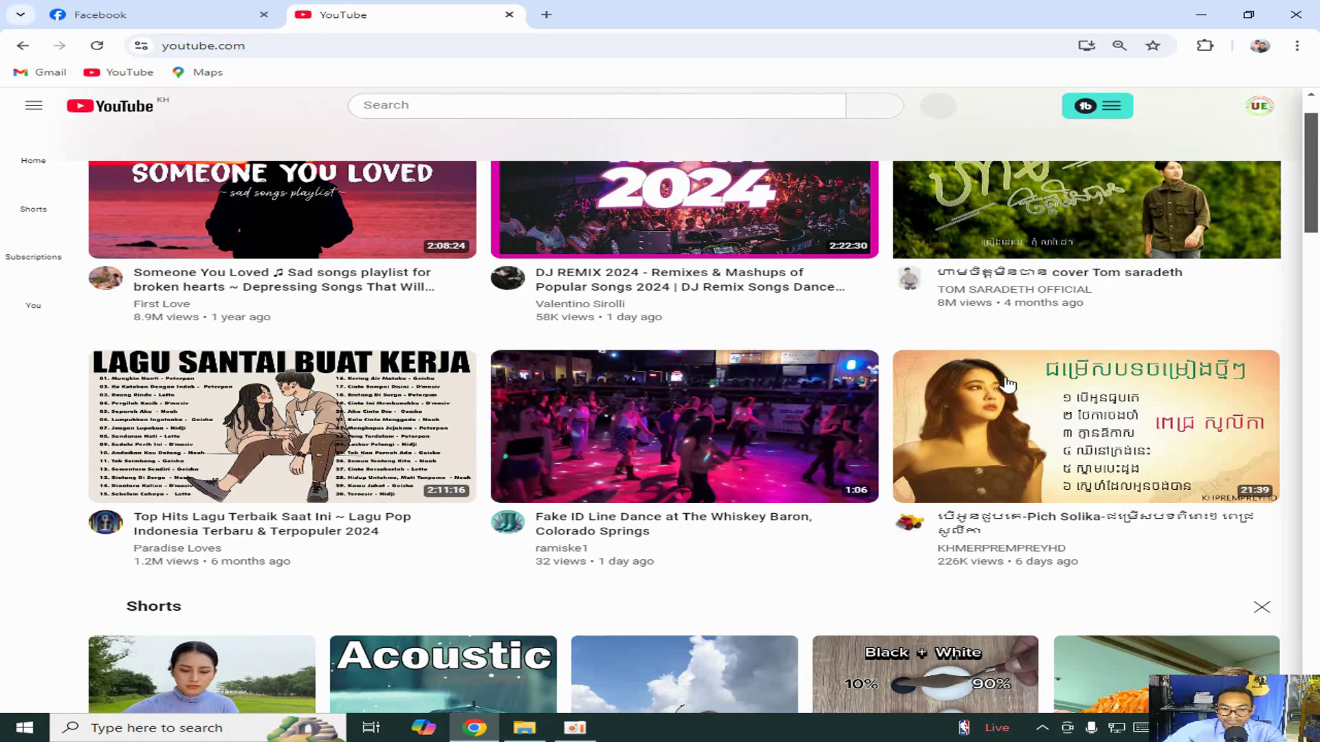
scroll(1107, 419, "down", 4)
scroll(1130, 354, "up", 5)
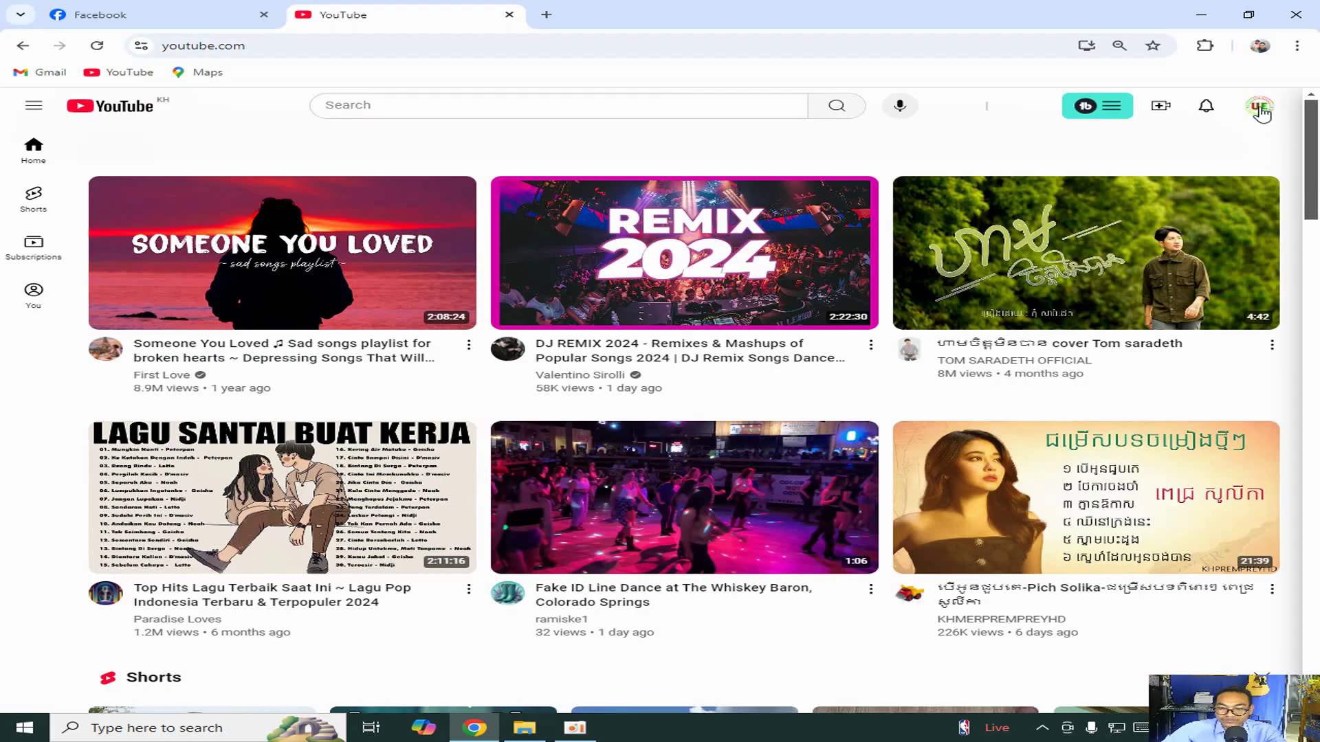
Open the Universal English channel page (225 subscribers, 40 videos) and reopen the account menu.
left_click(1261, 110)
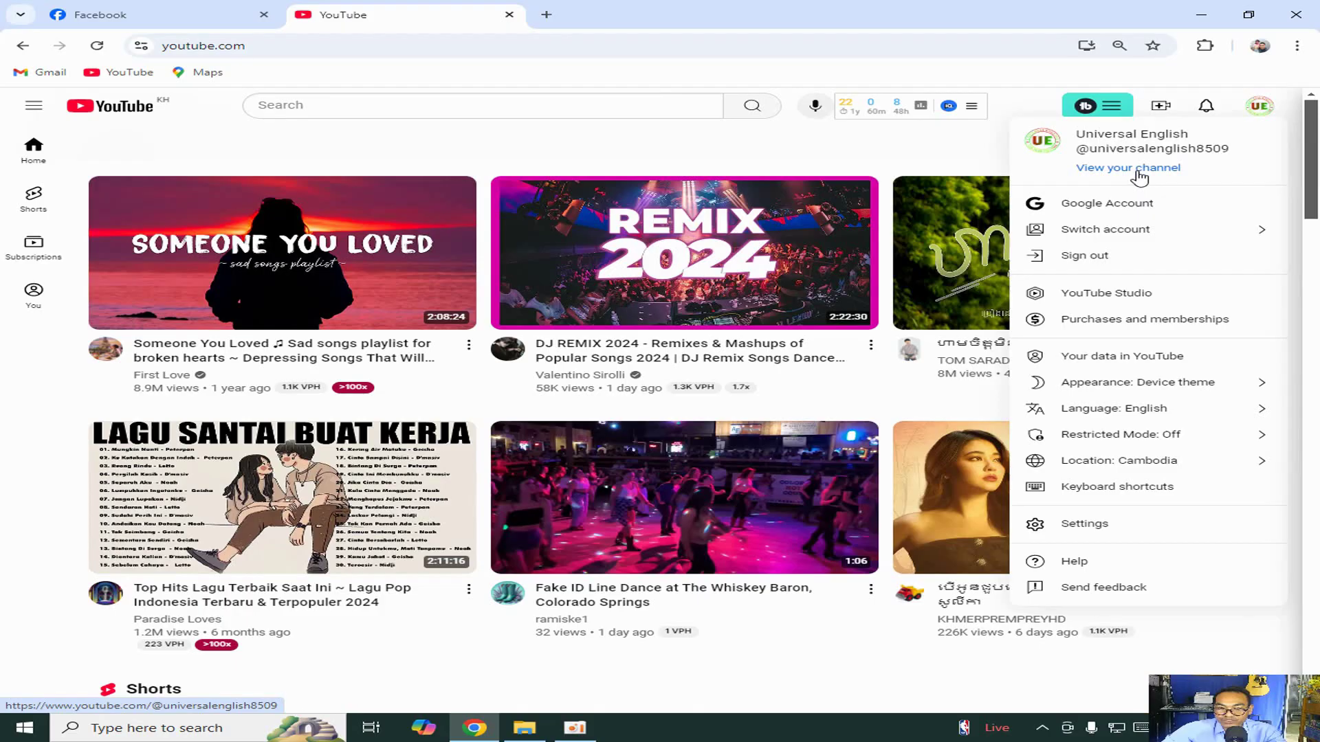
left_click(1137, 172)
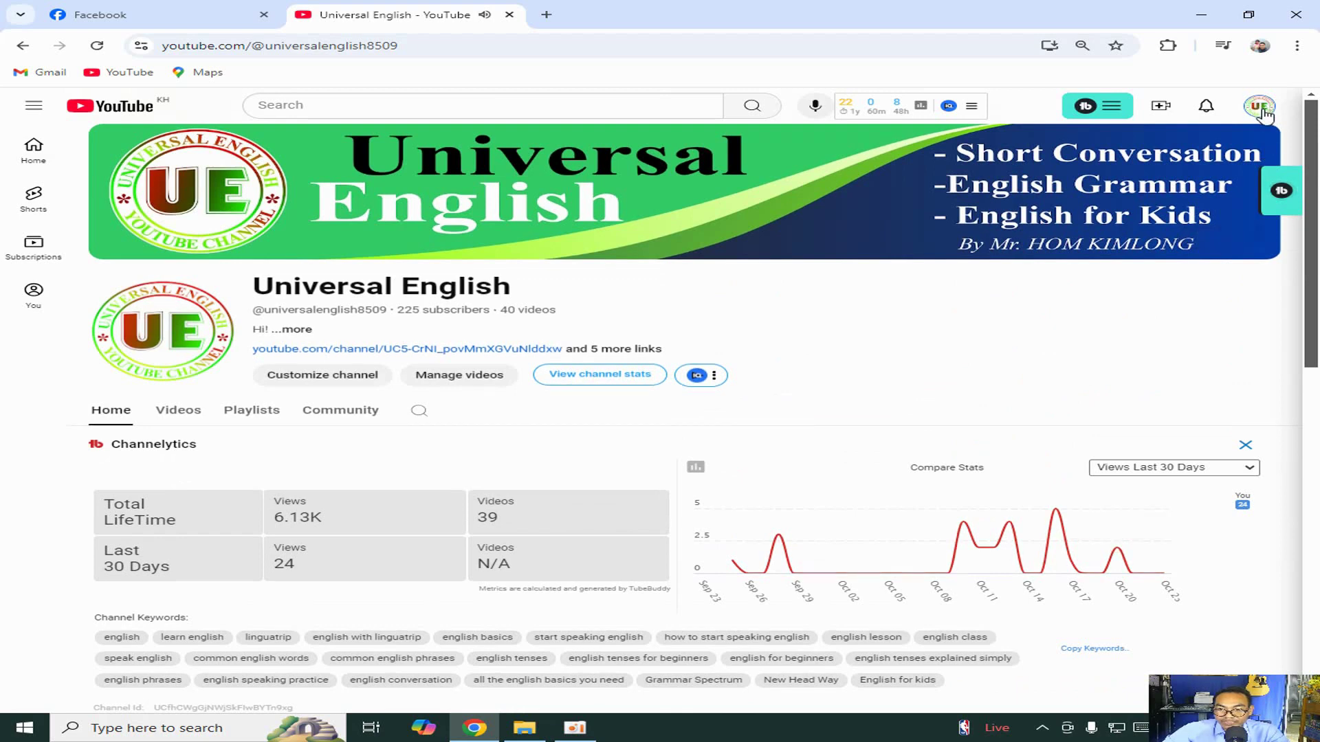
left_click(1260, 108)
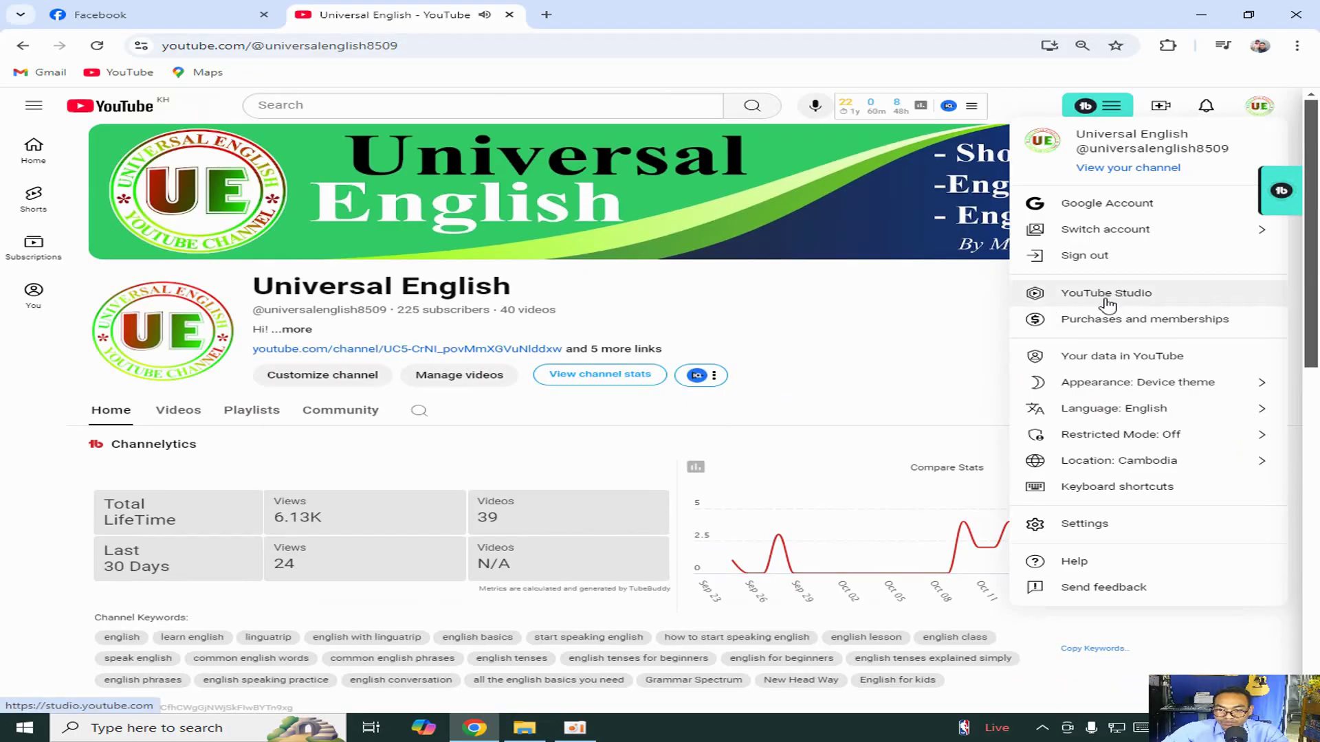
Open the channel's YouTube Studio dashboard and start a new video upload.
left_click(1138, 297)
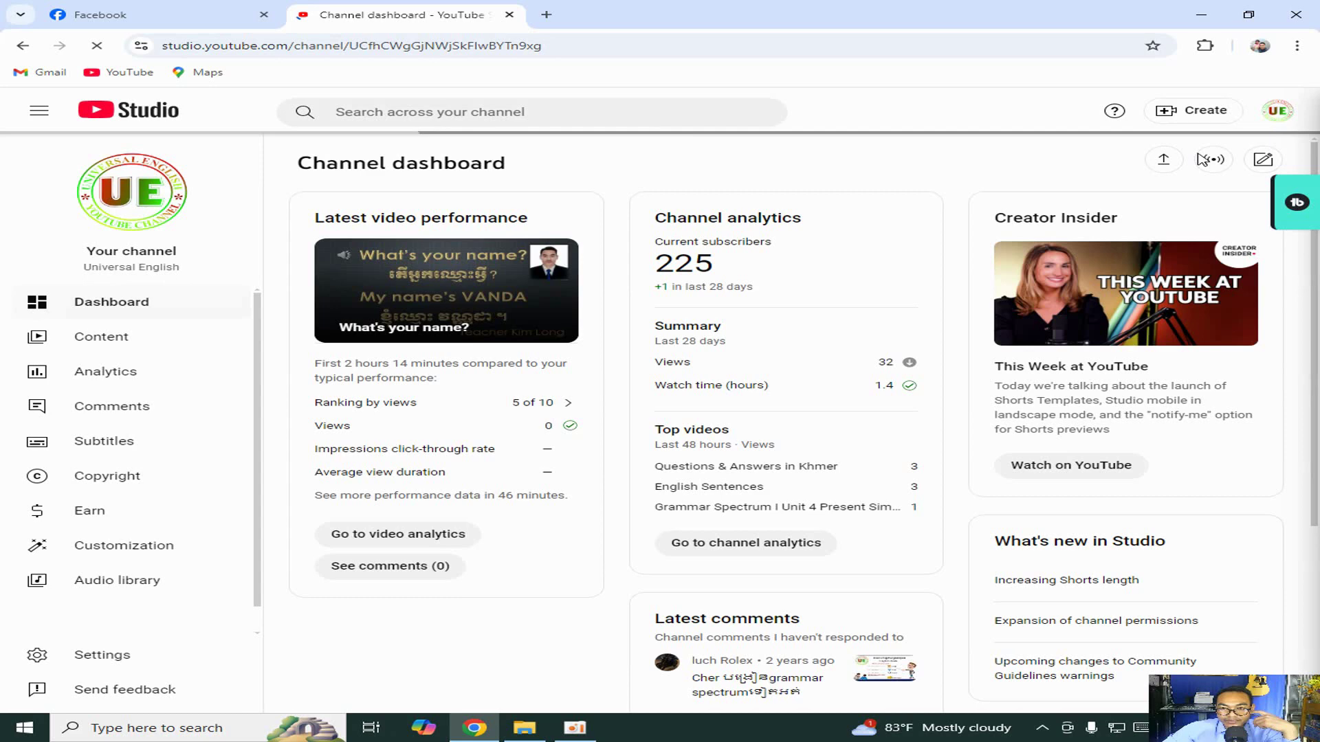
left_click(715, 468)
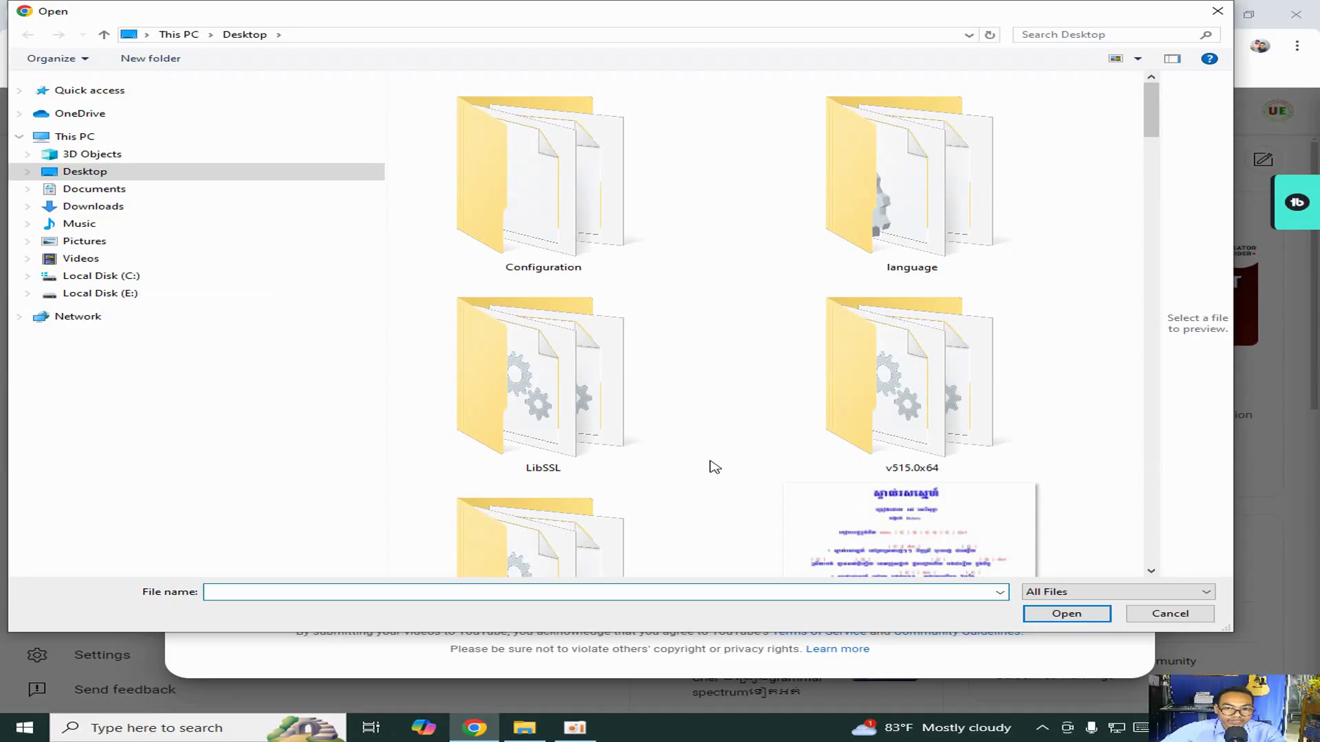
Upload the 'Englsh Questions and Answers' .wmv video from the Desktop.
scroll(598, 383, "down", 10)
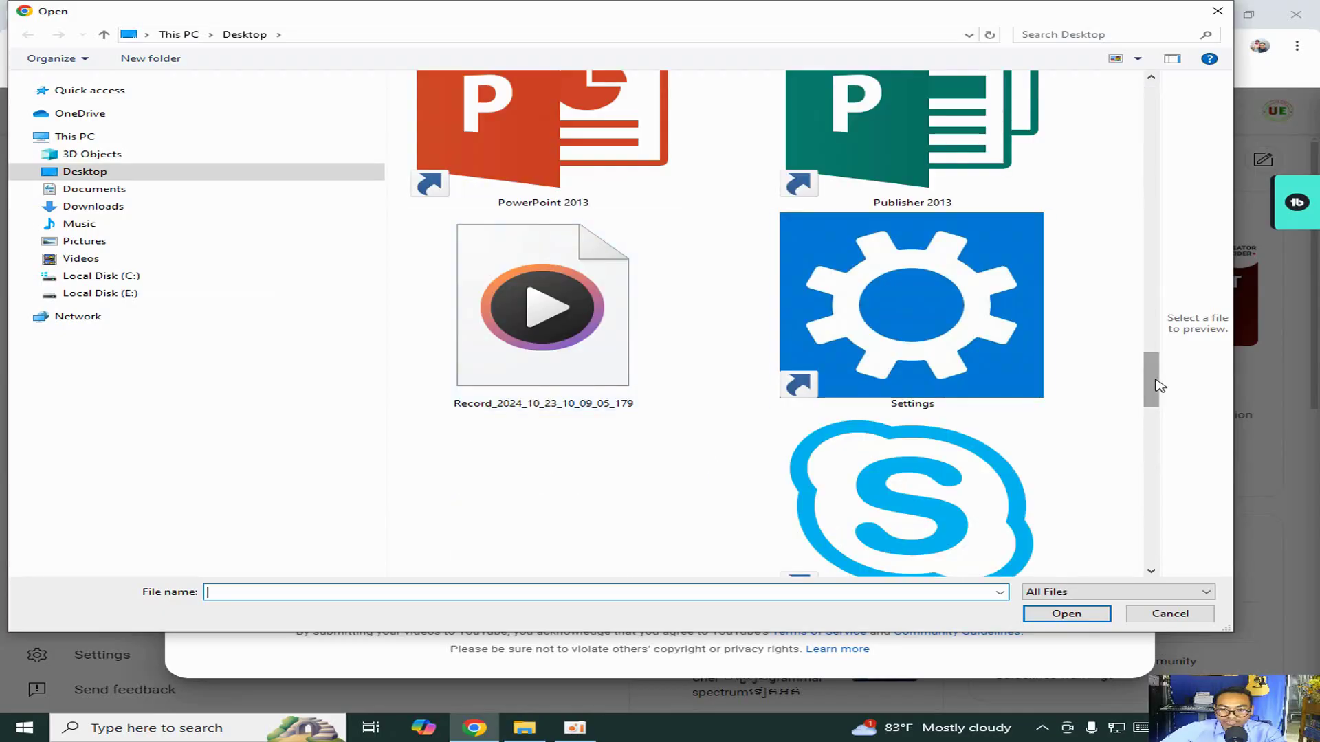
left_click_drag(1151, 383, 1158, 243)
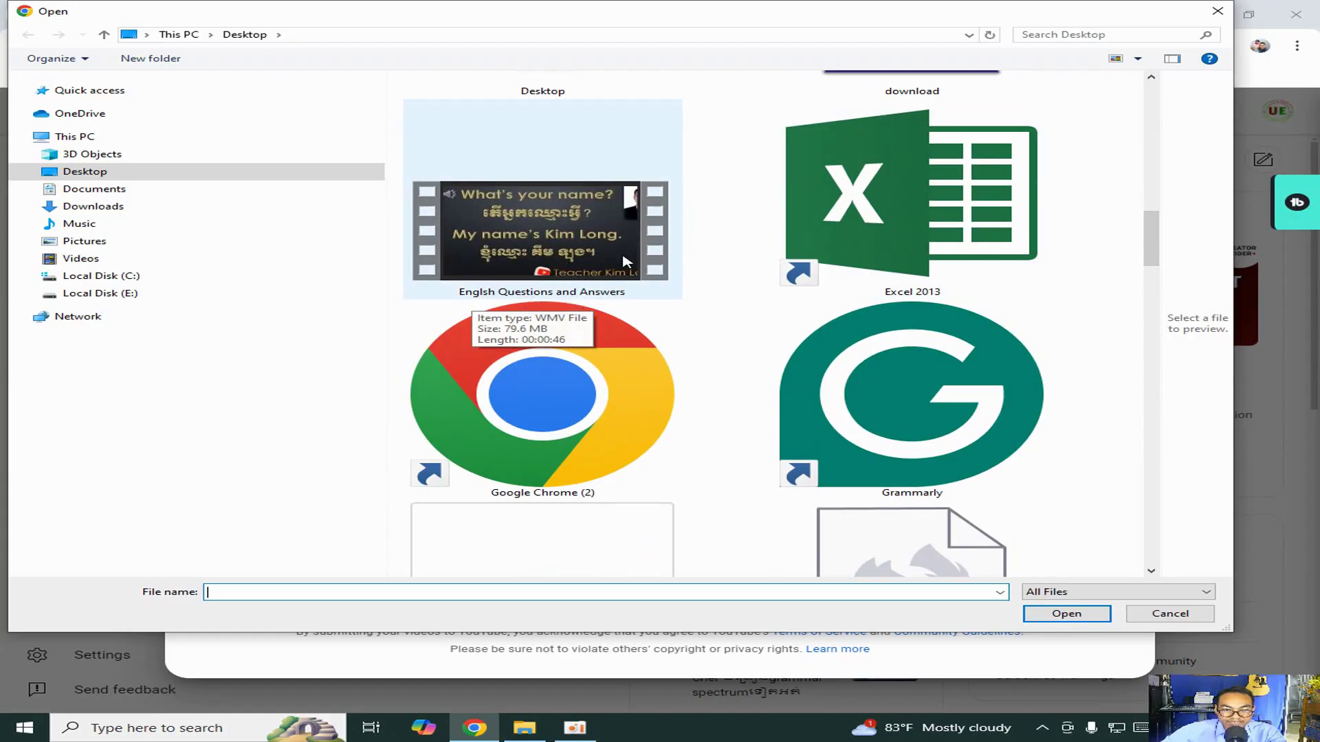
left_click(614, 204)
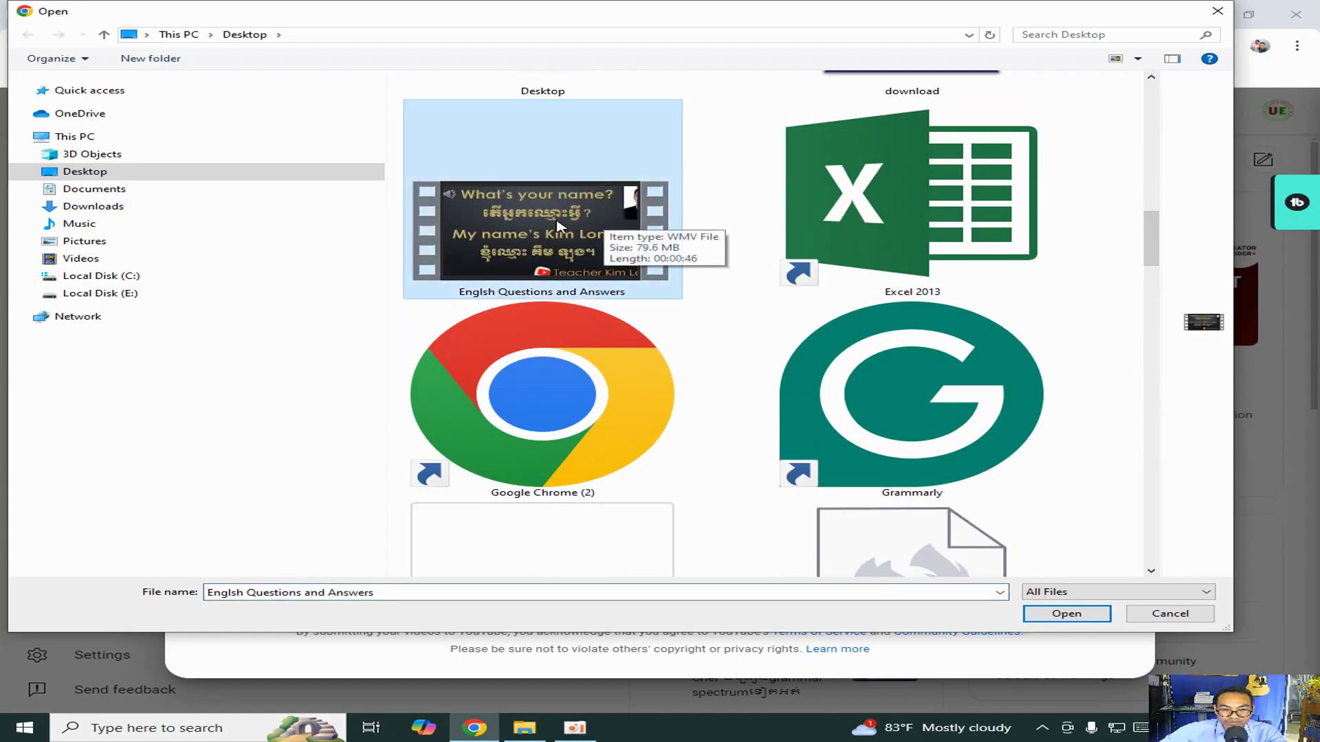
left_click(1067, 614)
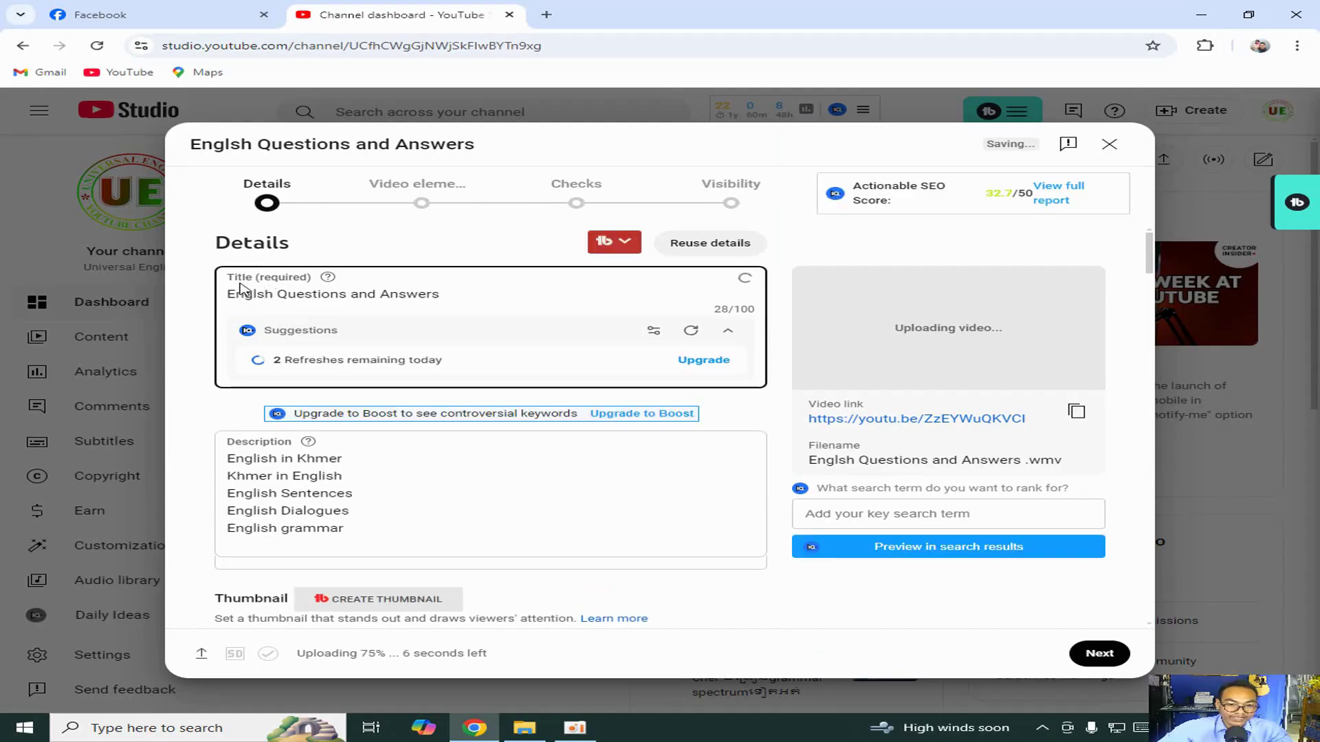
Correct the title's 'Englsh' to 'English', making it 'English Questions and Answers'.
left_click(272, 297)
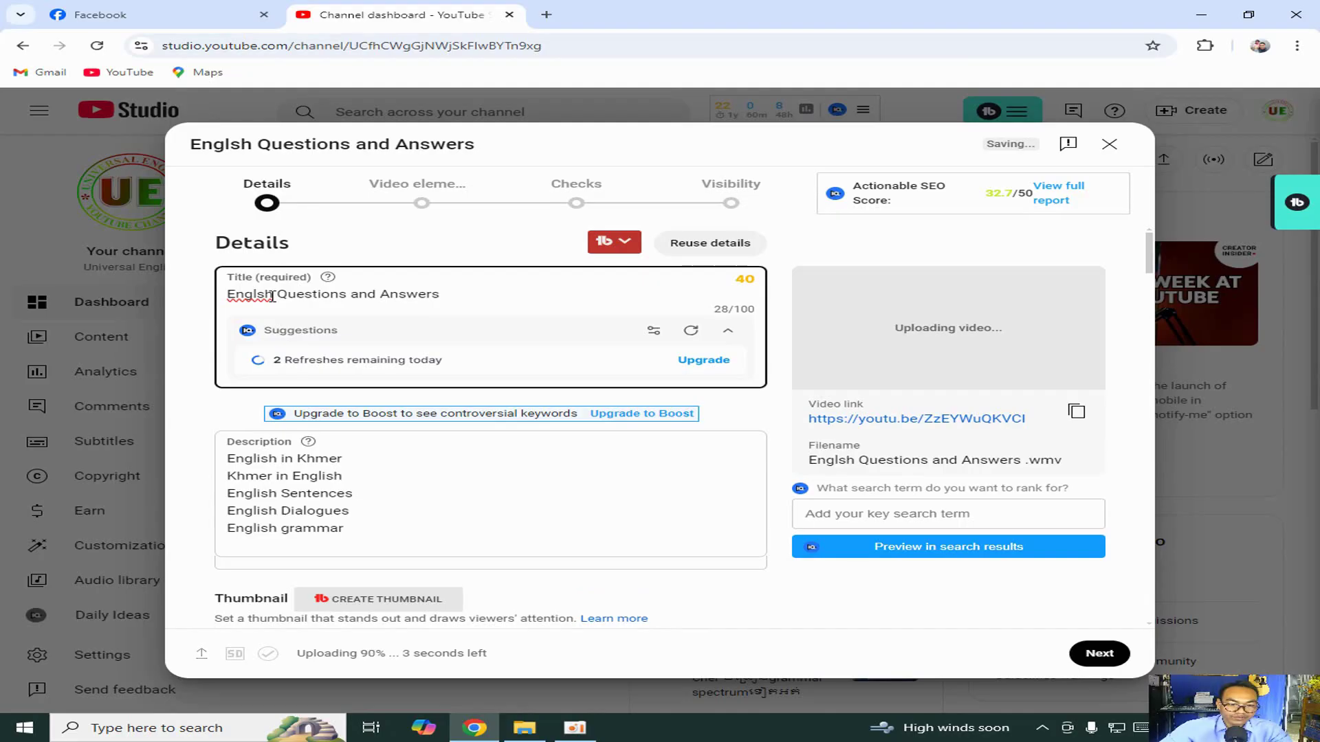
left_click(249, 295)
type("i")
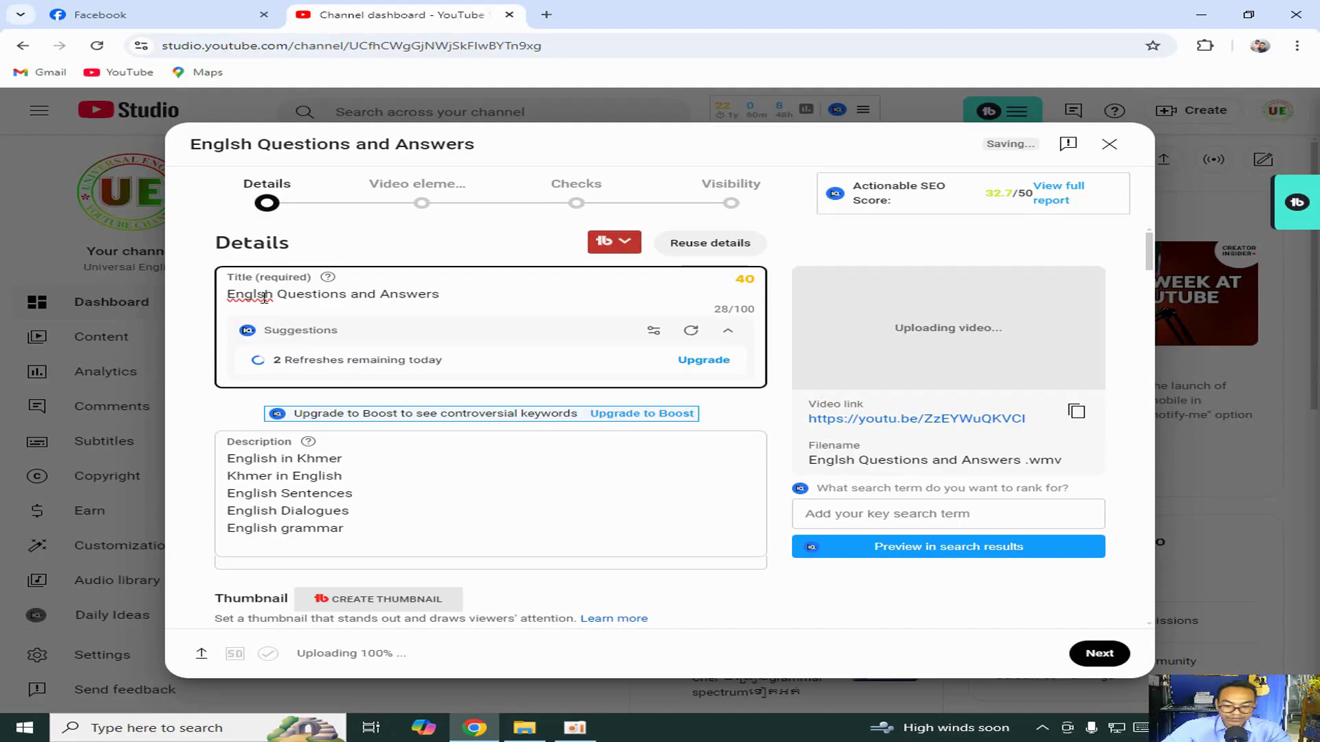
key("BackSpace")
key("BackSpace")
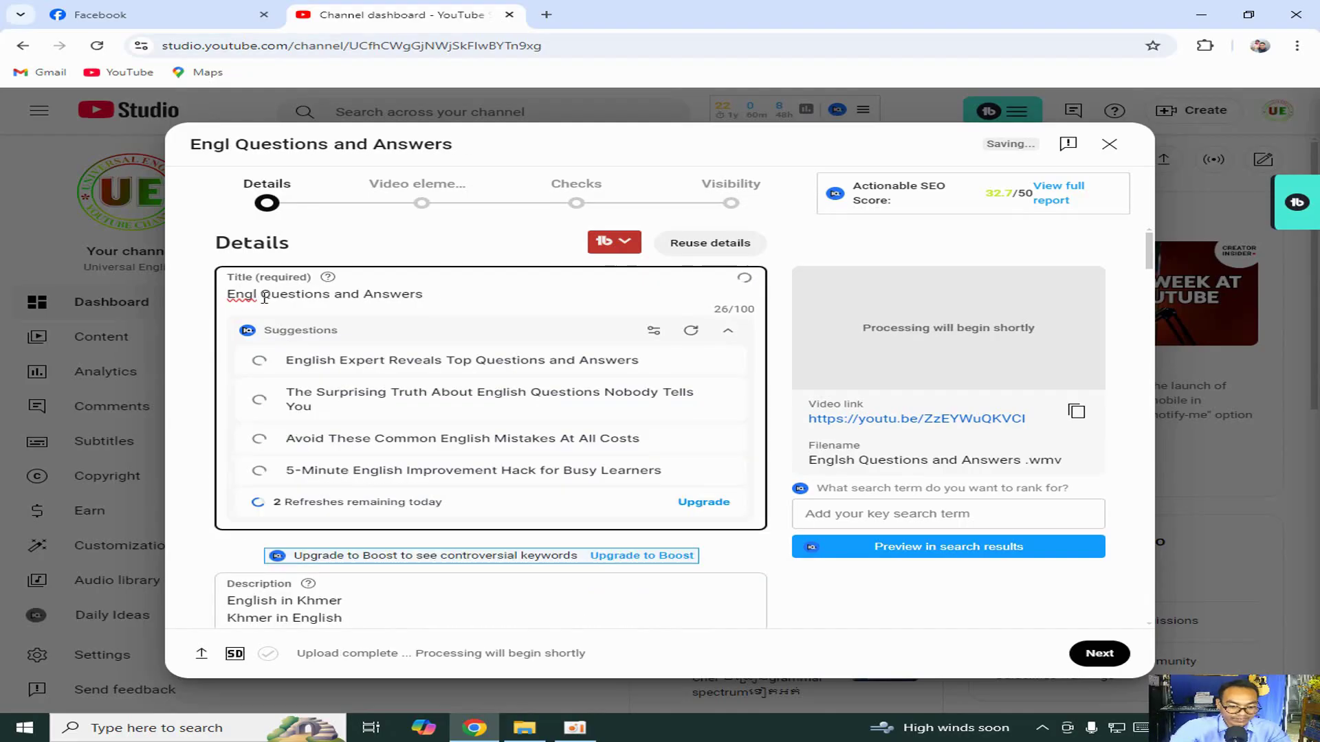
type("ish")
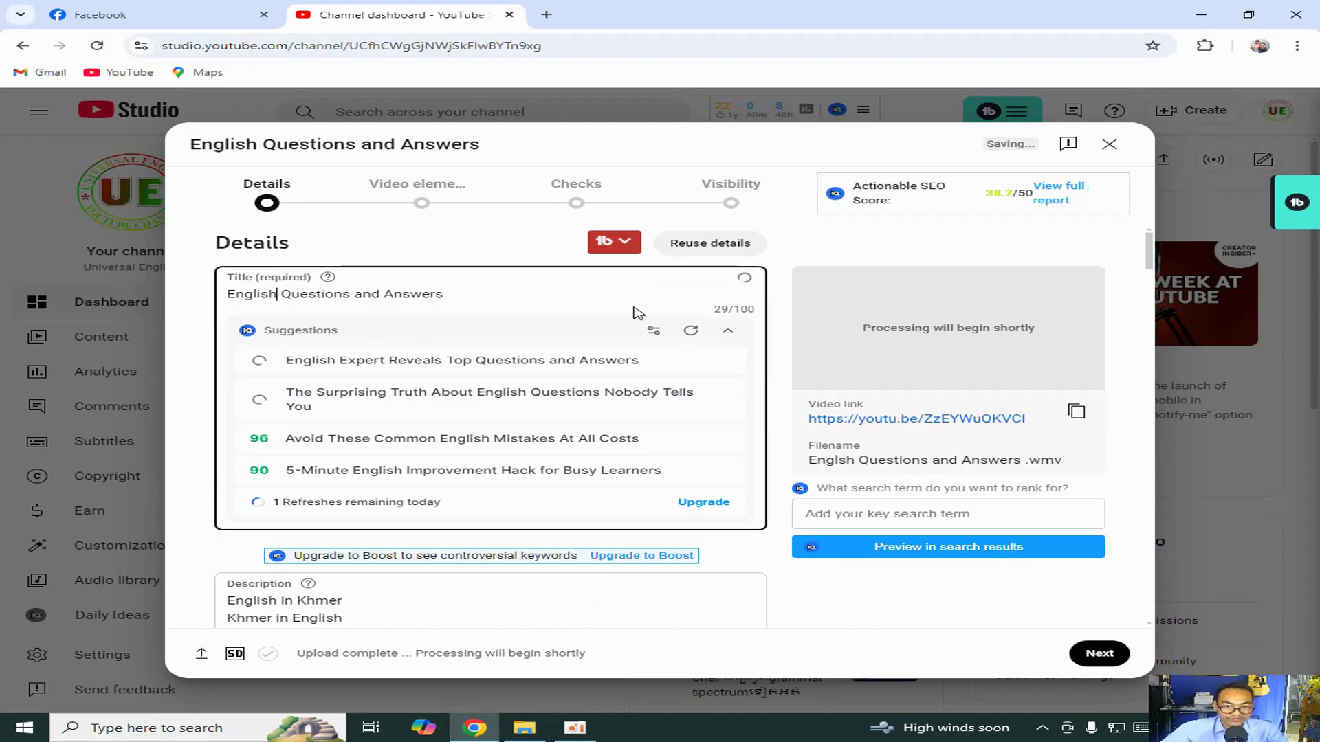
left_click(439, 294)
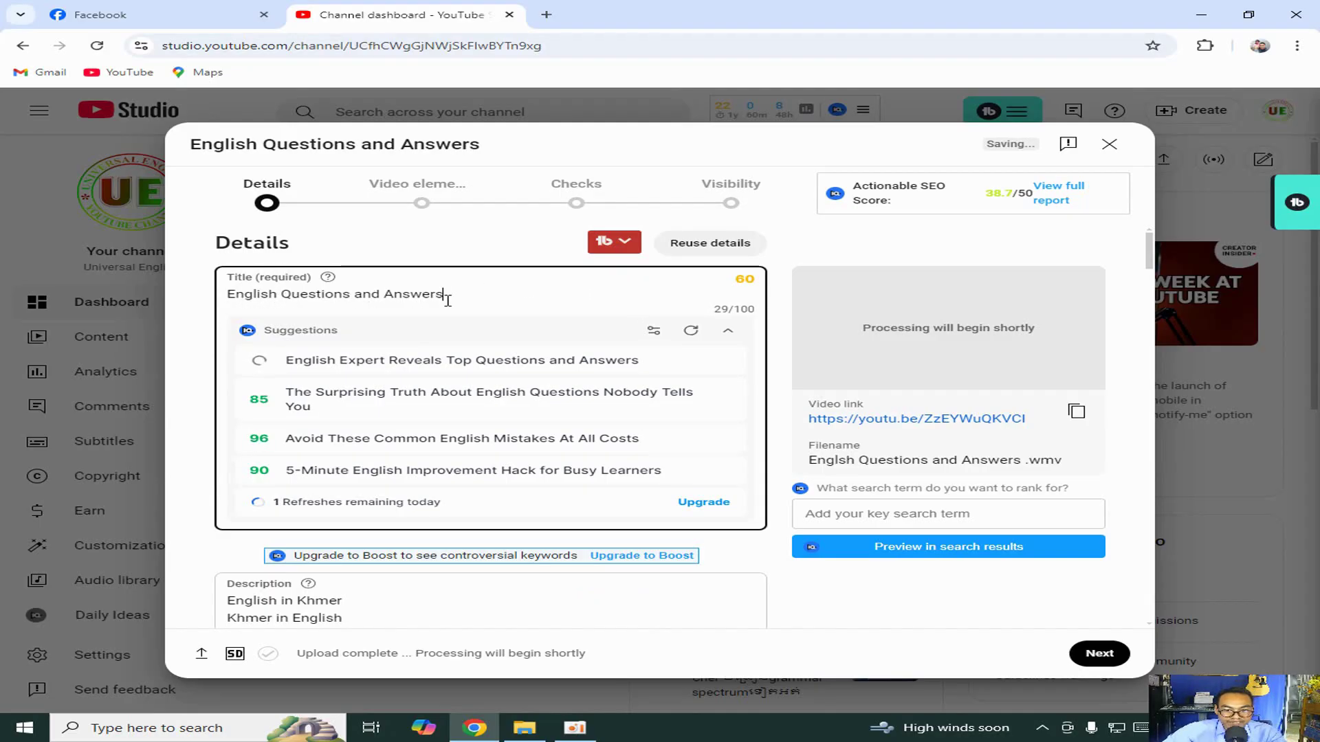
scroll(501, 398, "down", 3)
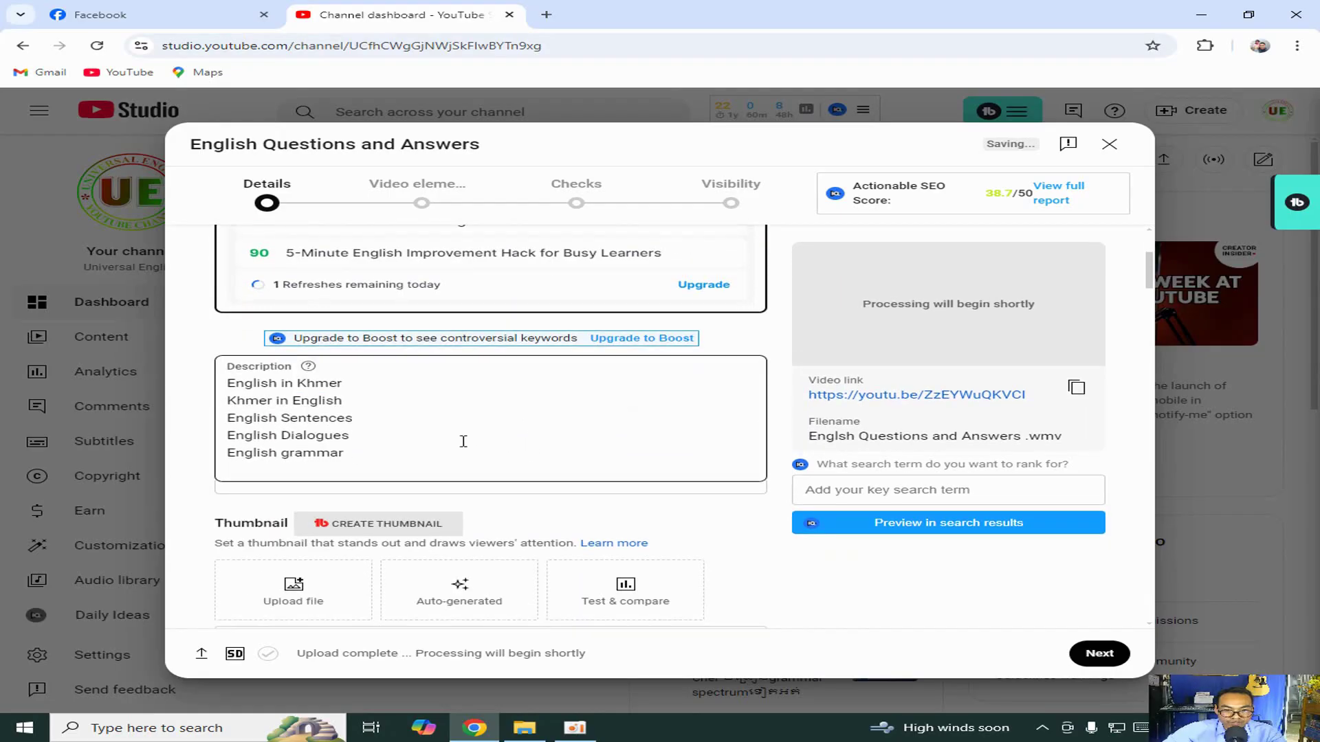
scroll(454, 451, "down", 1)
scroll(437, 460, "down", 3)
scroll(344, 392, "up", 1)
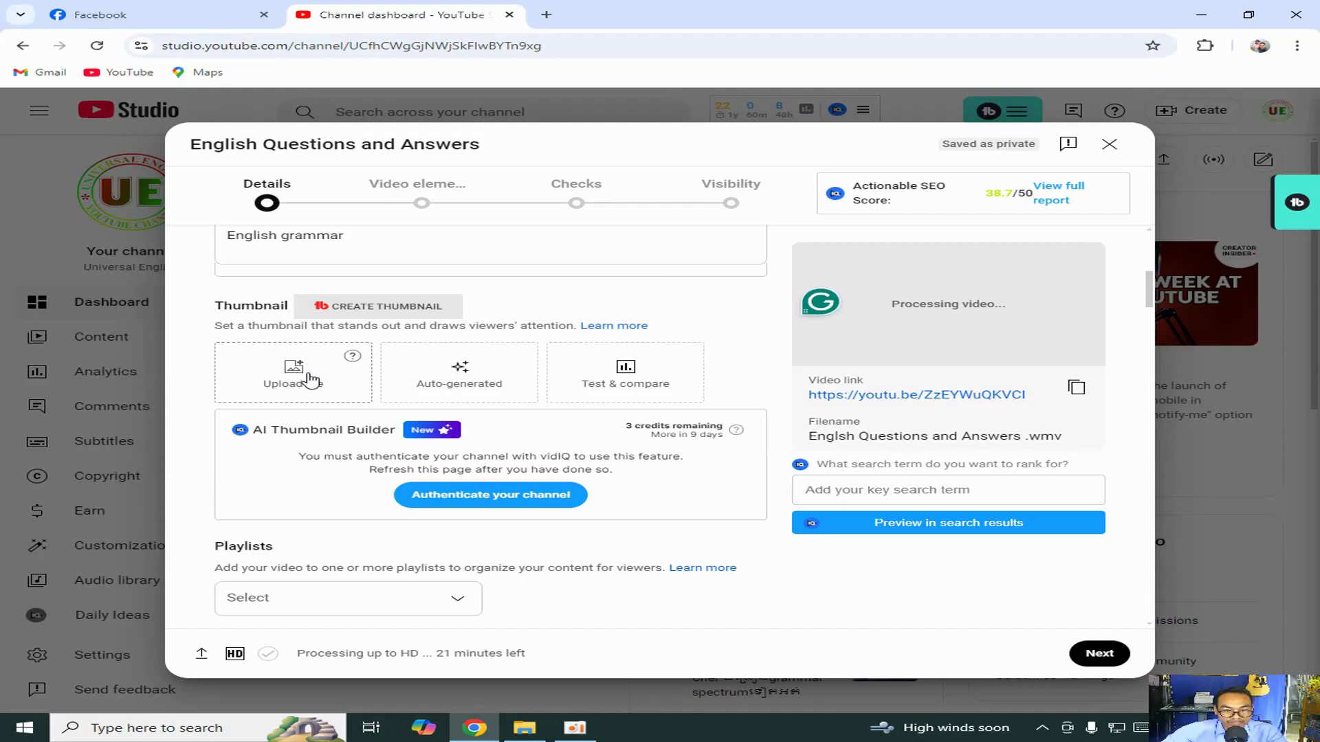
Upload the Cover1 image from the Desktop as the custom thumbnail.
left_click(301, 375)
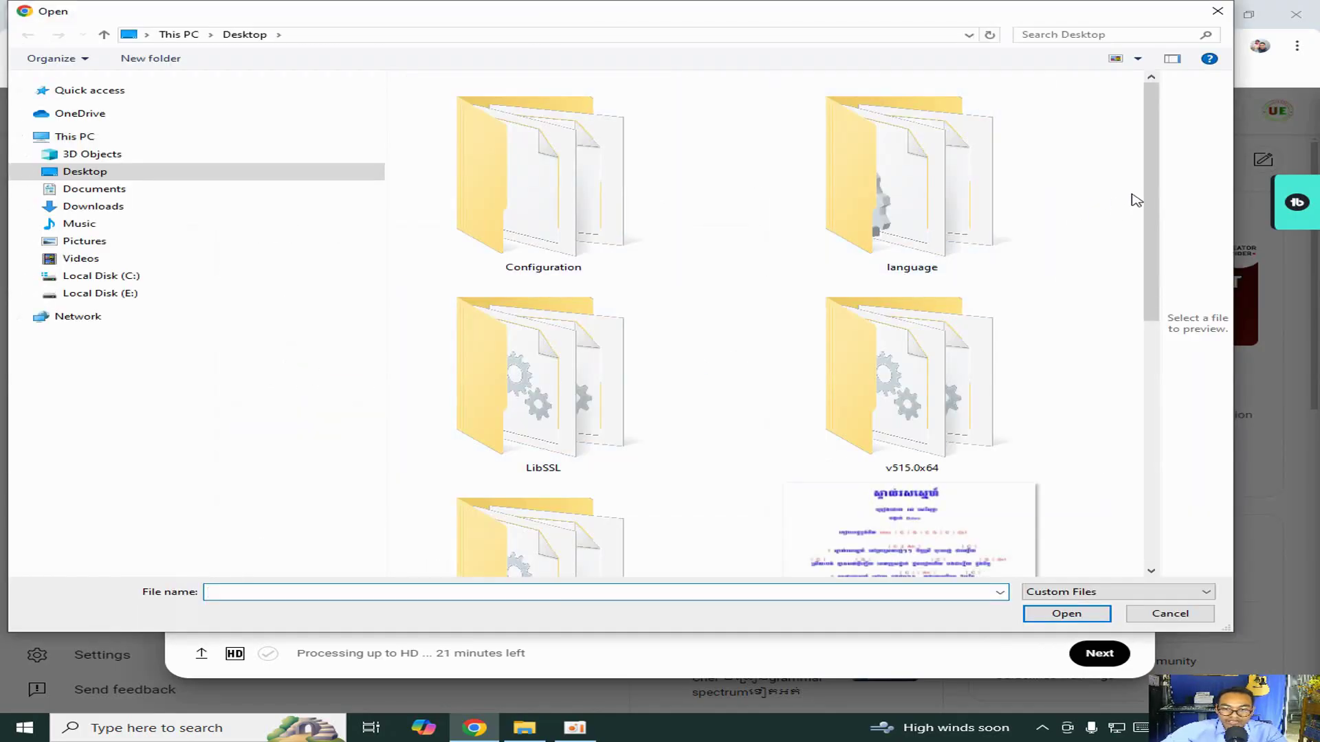
scroll(1132, 199, "down", 1)
scroll(1128, 350, "down", 3)
scroll(1124, 412, "down", 3)
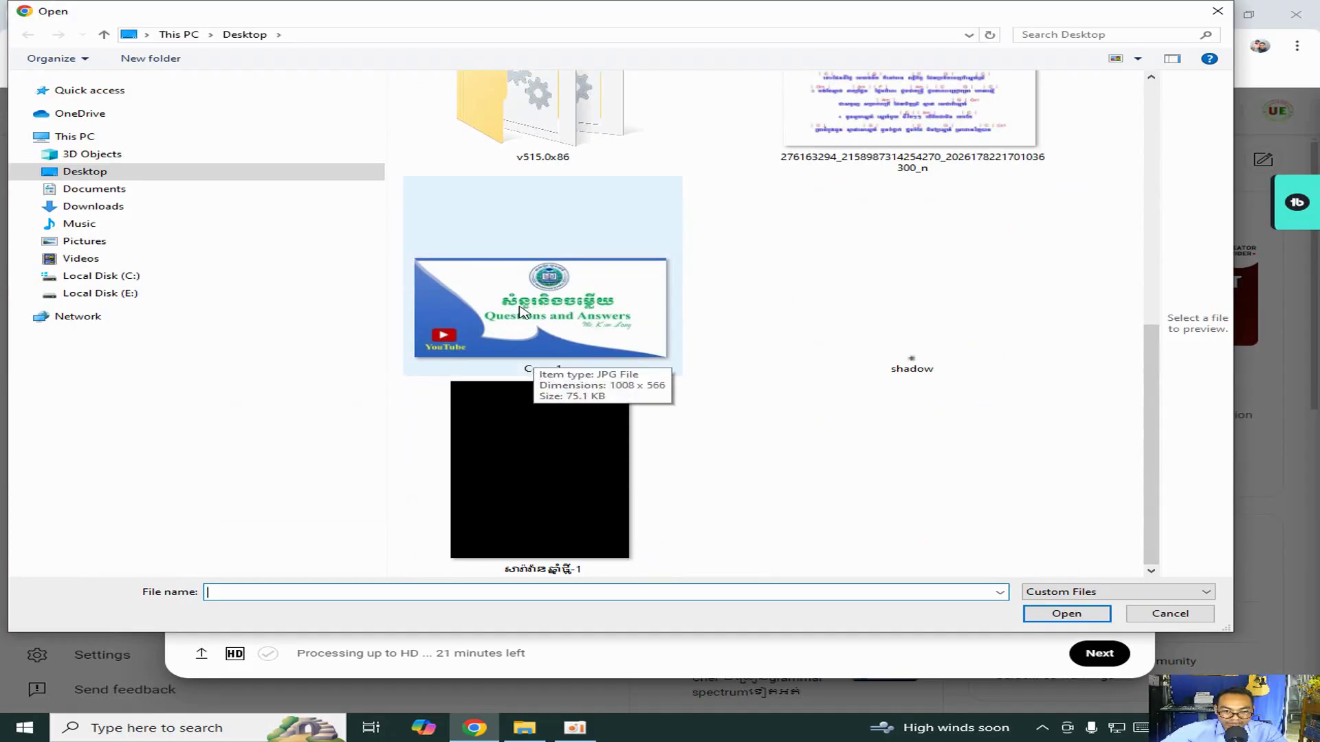
left_click(609, 328)
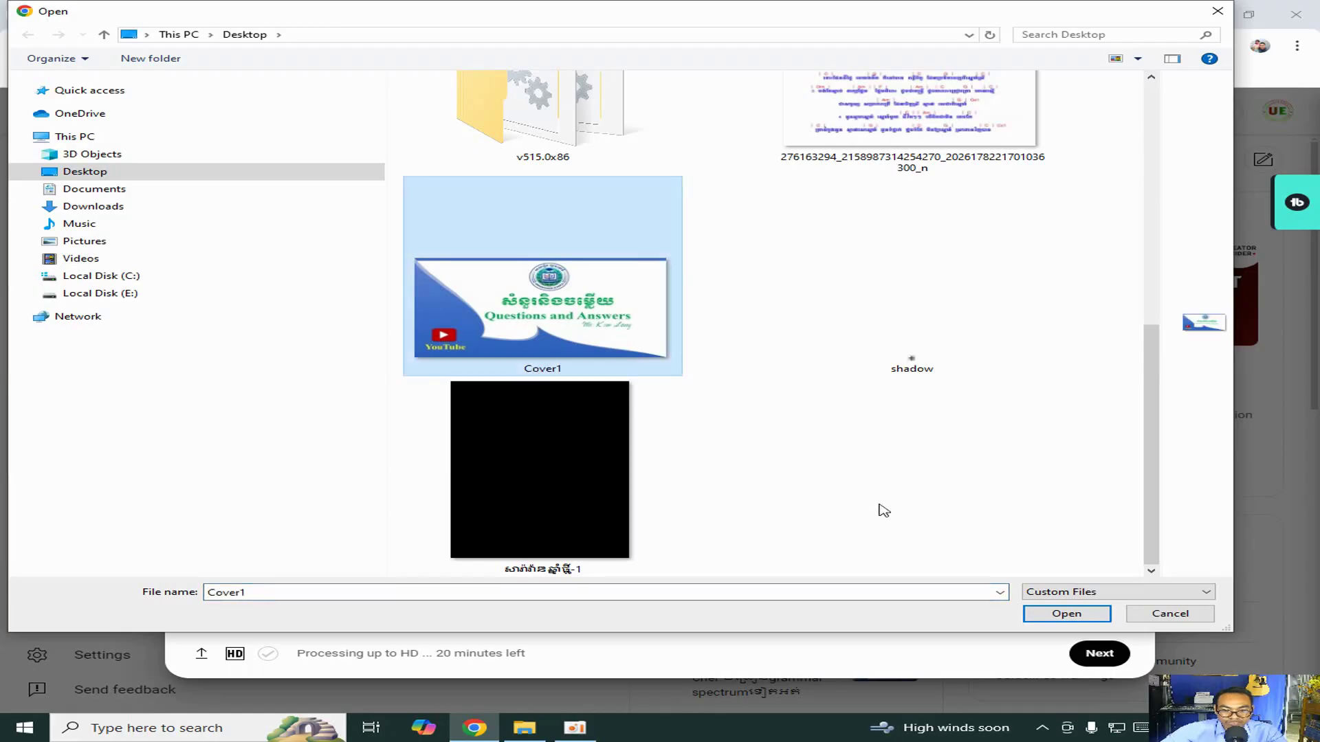
left_click(1057, 614)
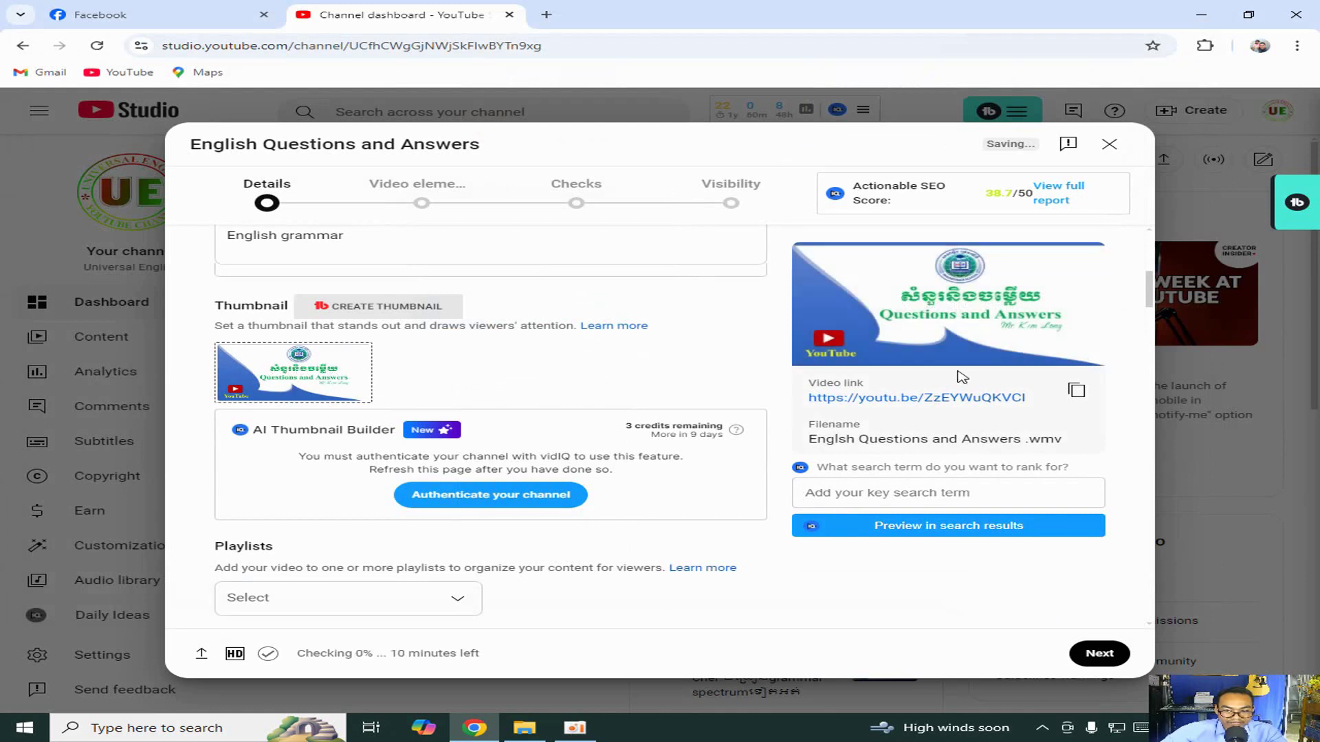
mouse_move(947, 304)
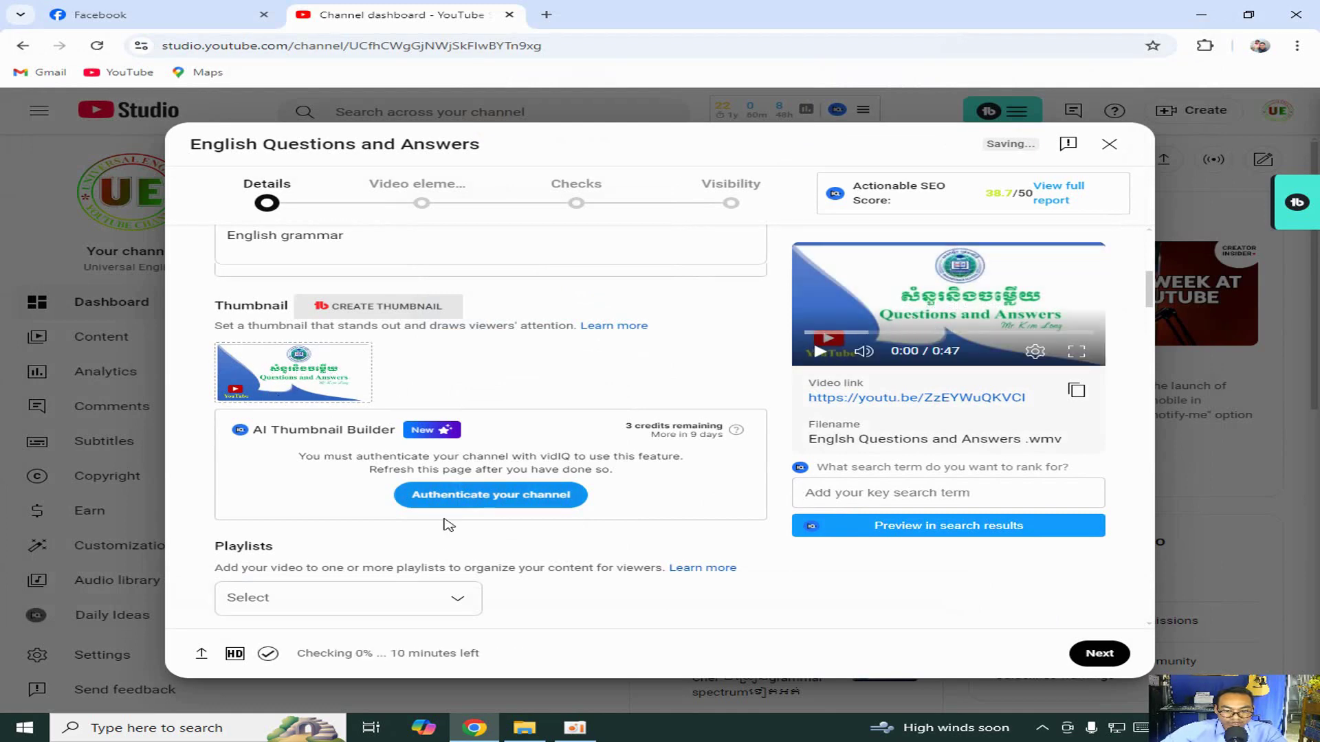
Tick Questions & Answers in the Playlists dropdown and confirm the choice.
scroll(450, 523, "down", 2)
scroll(458, 461, "down", 1)
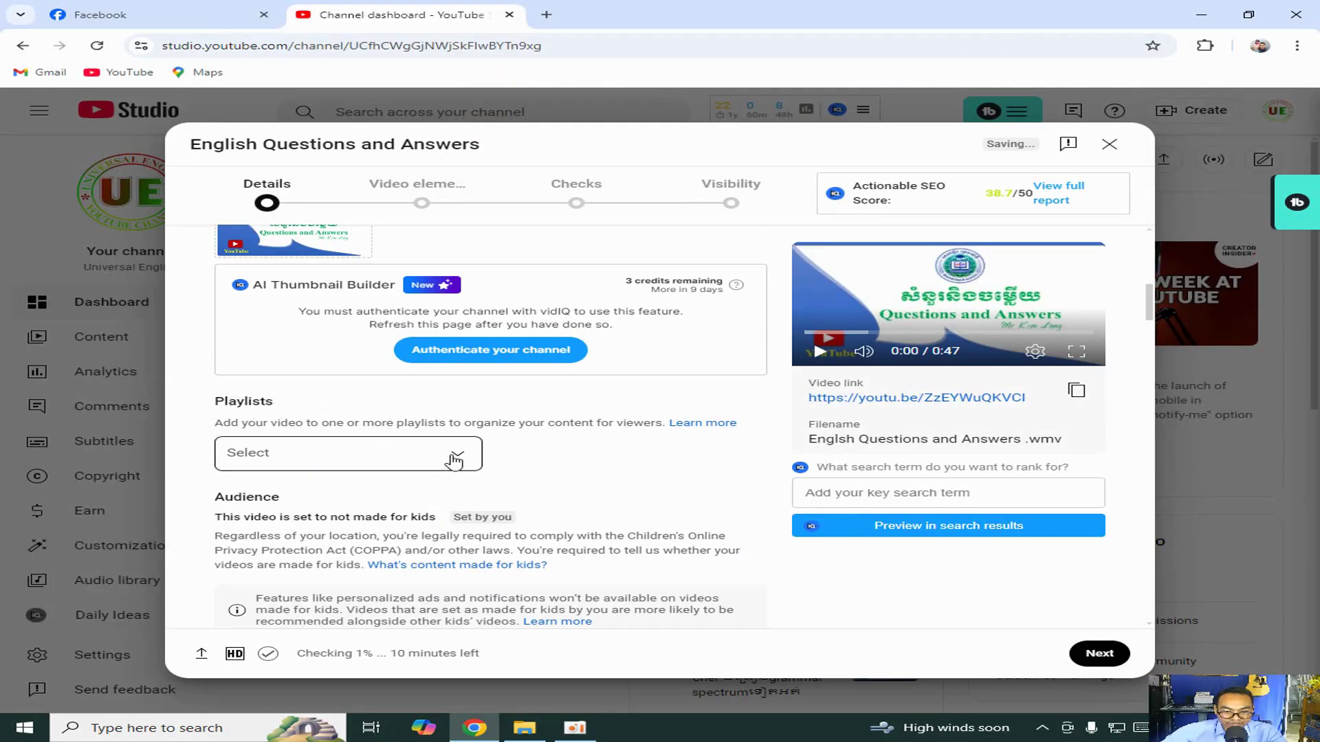
left_click(470, 465)
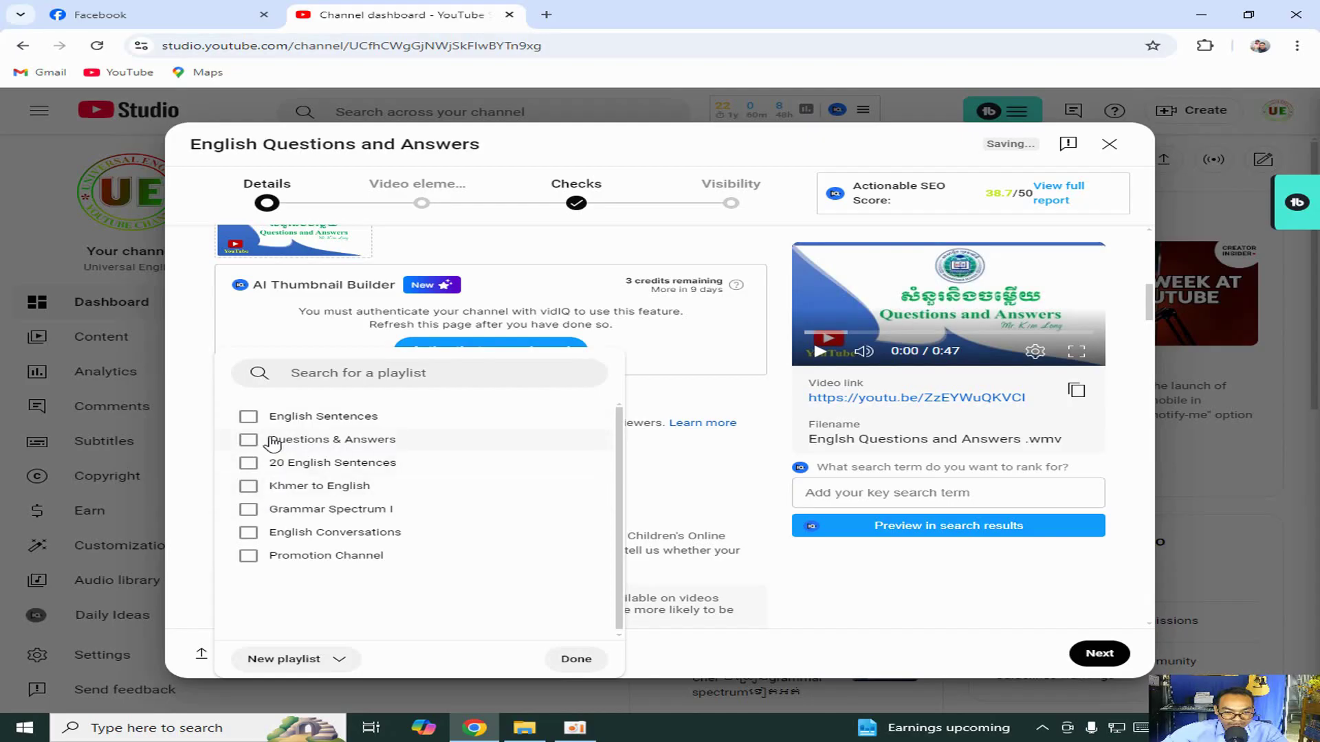
left_click(269, 445)
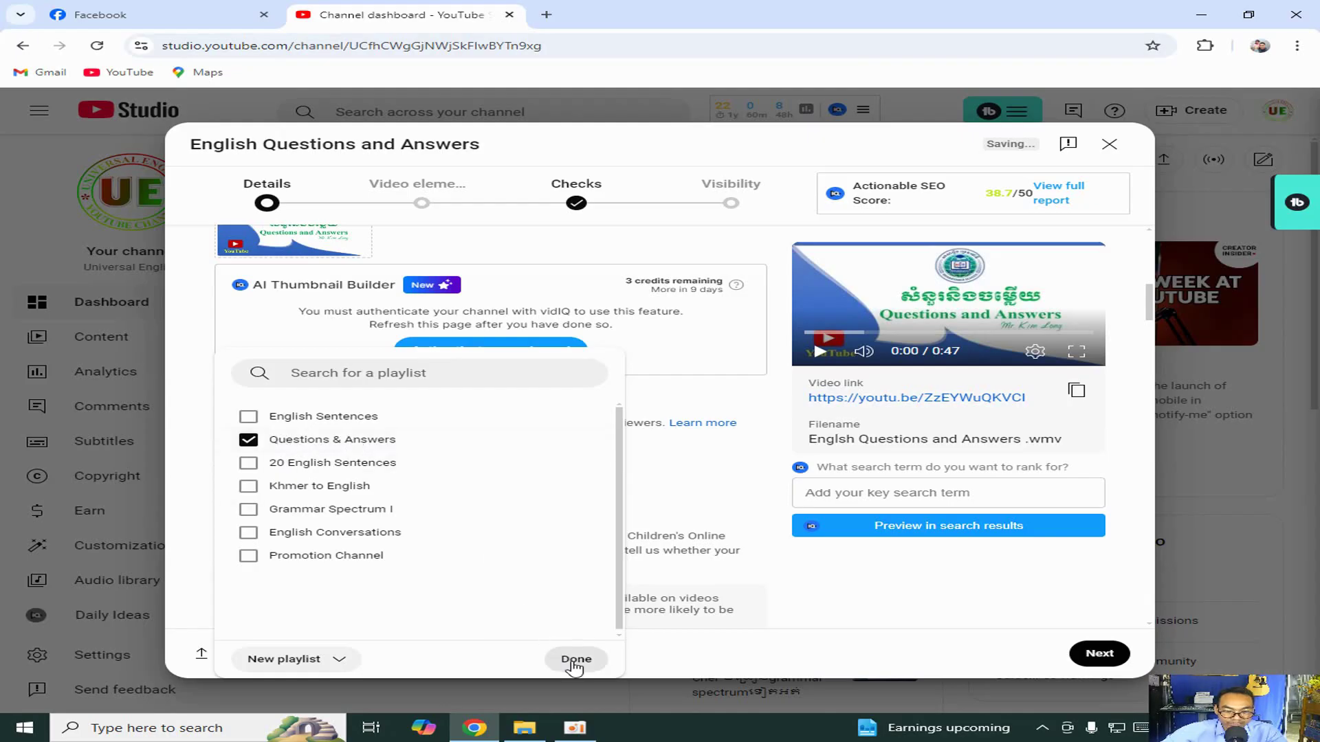
left_click(575, 661)
Remove the New Head Way, Grammar Spectrum, english phrases, english conversation and English for kids tags.
scroll(556, 529, "down", 3)
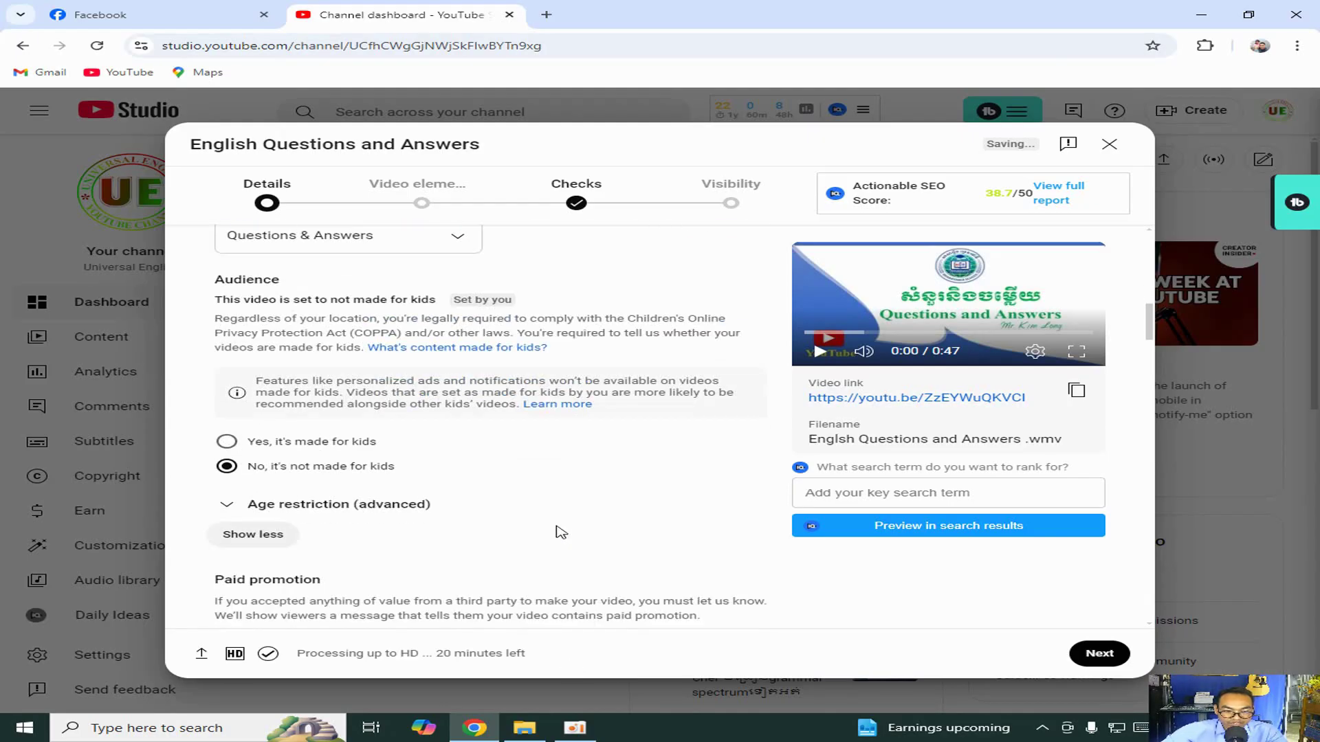
scroll(556, 530, "down", 2)
scroll(556, 529, "down", 3)
scroll(557, 476, "down", 3)
scroll(553, 481, "up", 1)
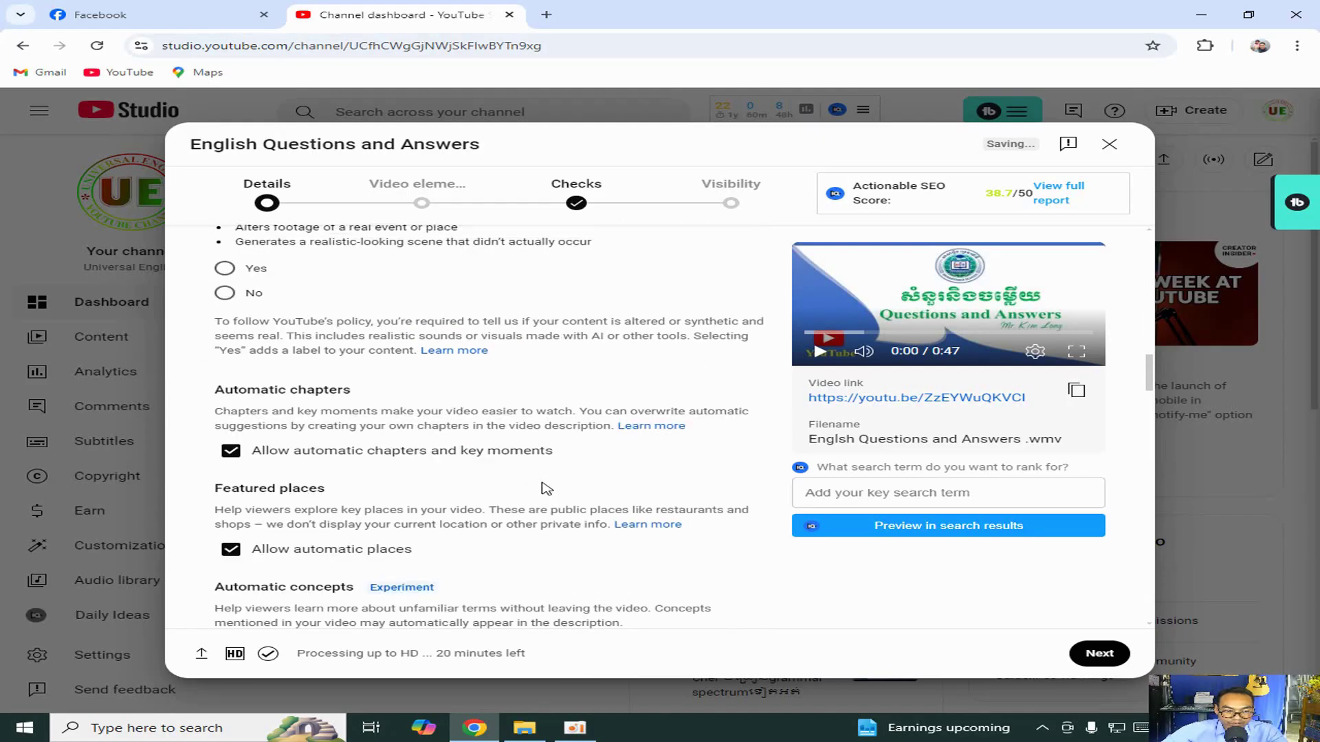
scroll(545, 486, "up", 6)
scroll(545, 507, "down", 4)
scroll(547, 507, "down", 3)
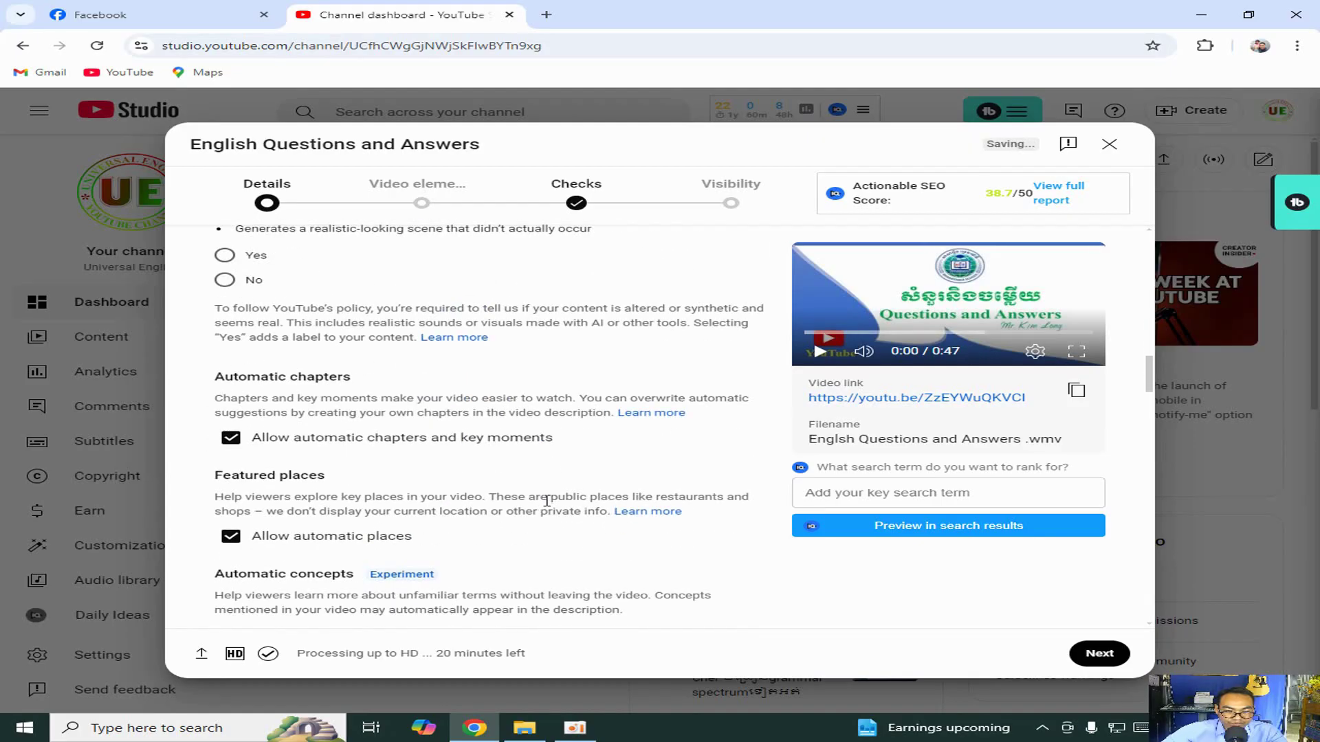
scroll(546, 507, "down", 1)
scroll(547, 508, "down", 2)
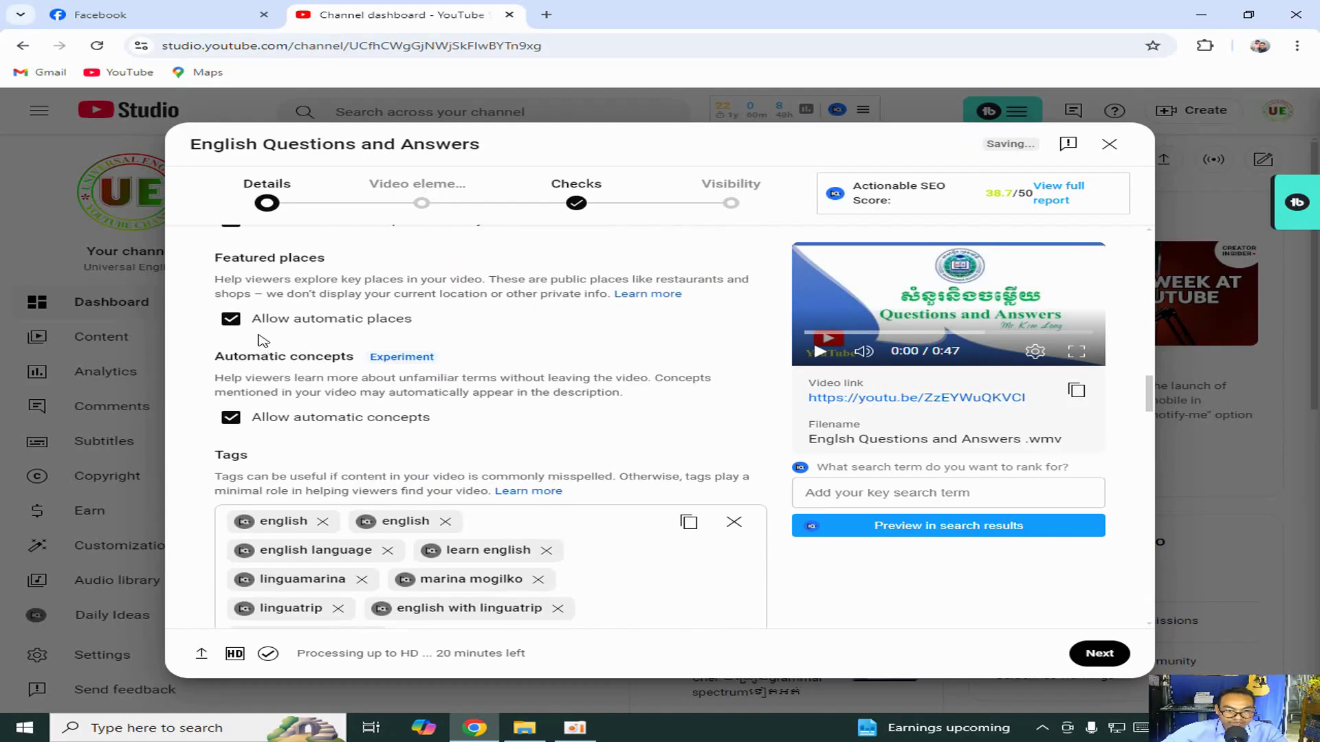
scroll(443, 440, "down", 2)
scroll(474, 522, "down", 1)
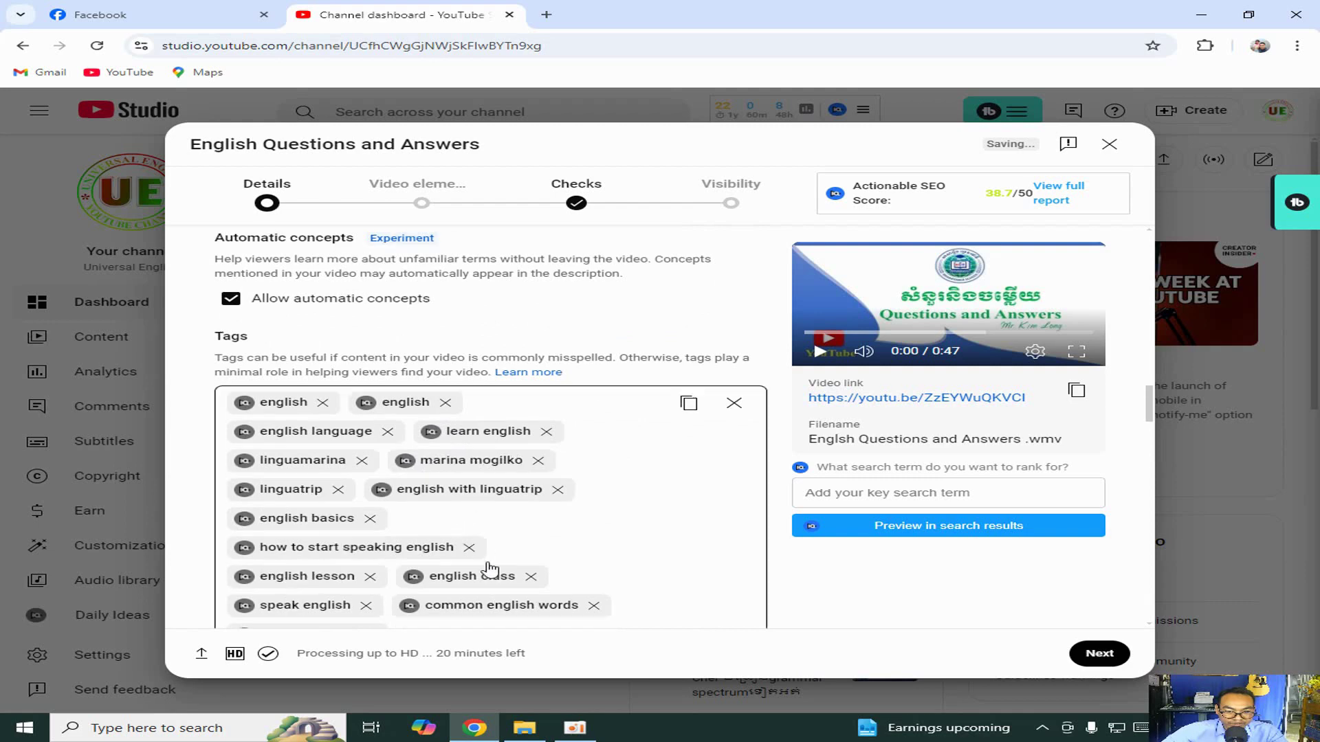
scroll(508, 570, "down", 4)
scroll(530, 570, "down", 2)
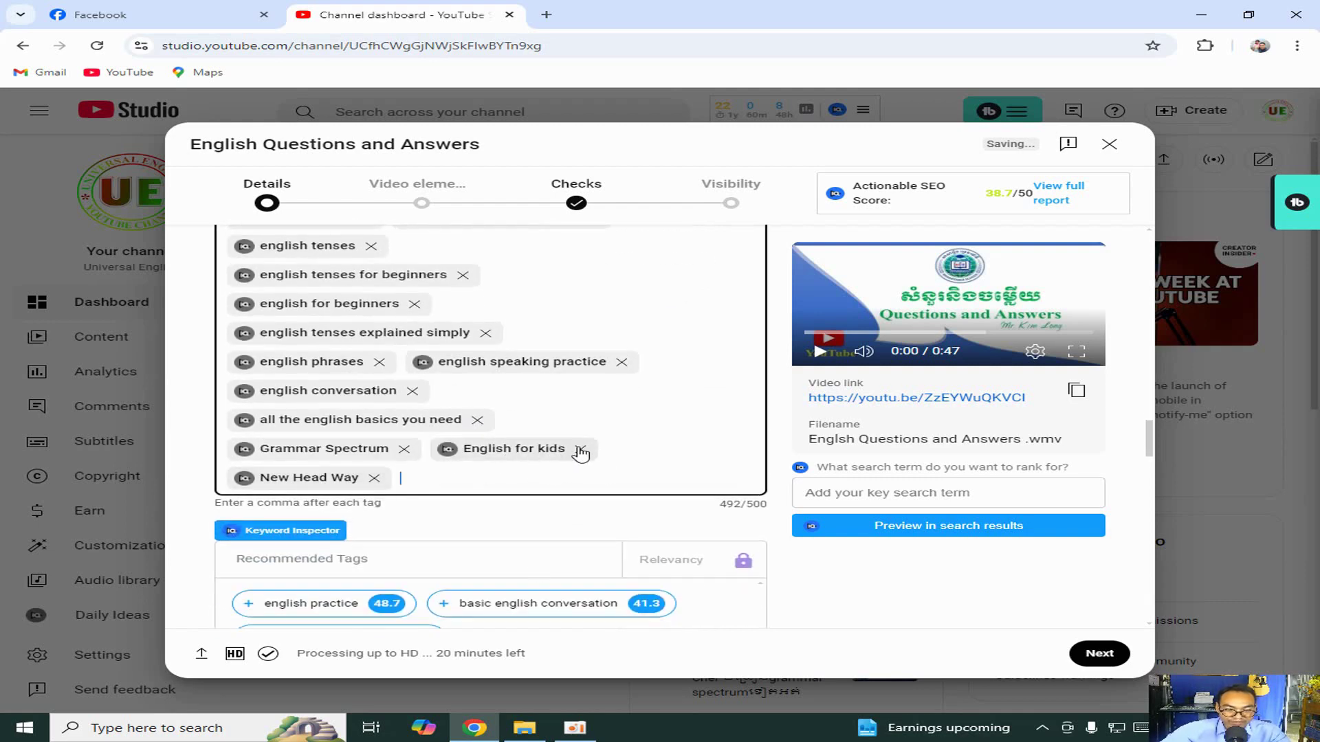
key("BackSpace")
key("BackSpace")
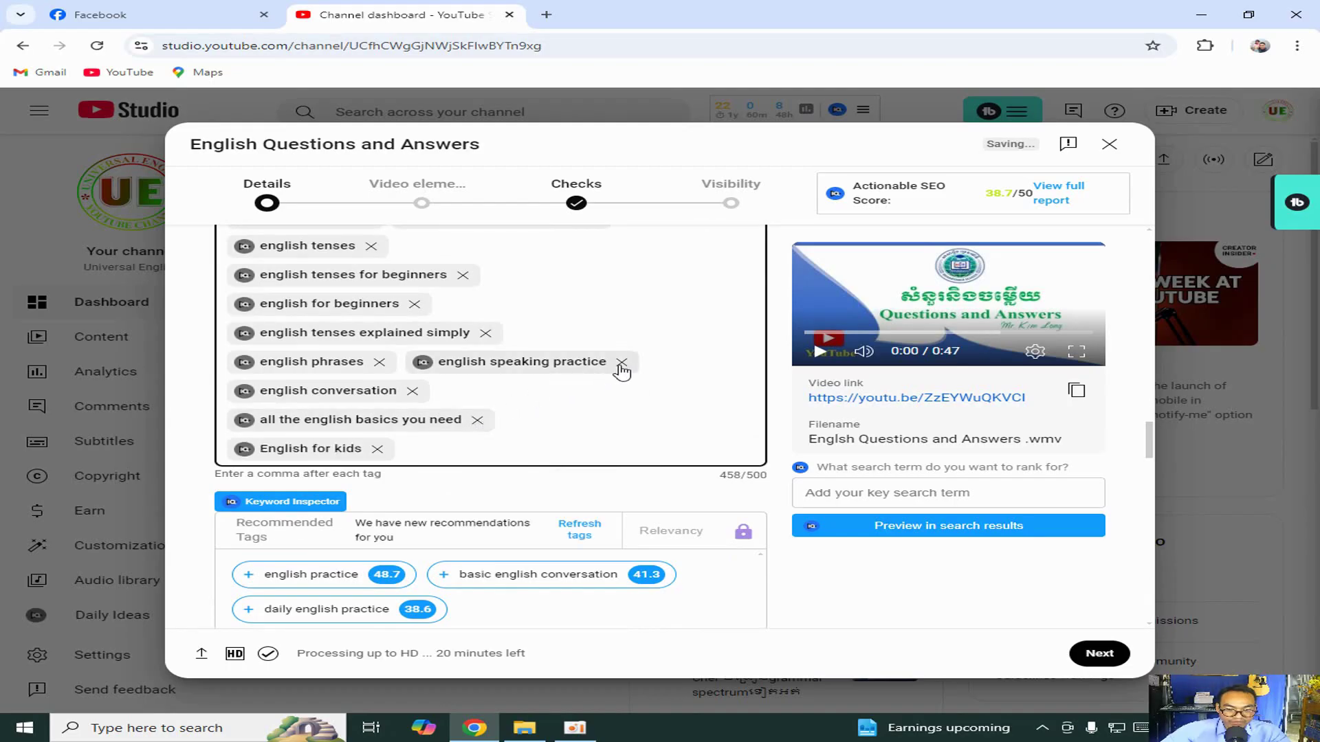
left_click(621, 371)
left_click(492, 339)
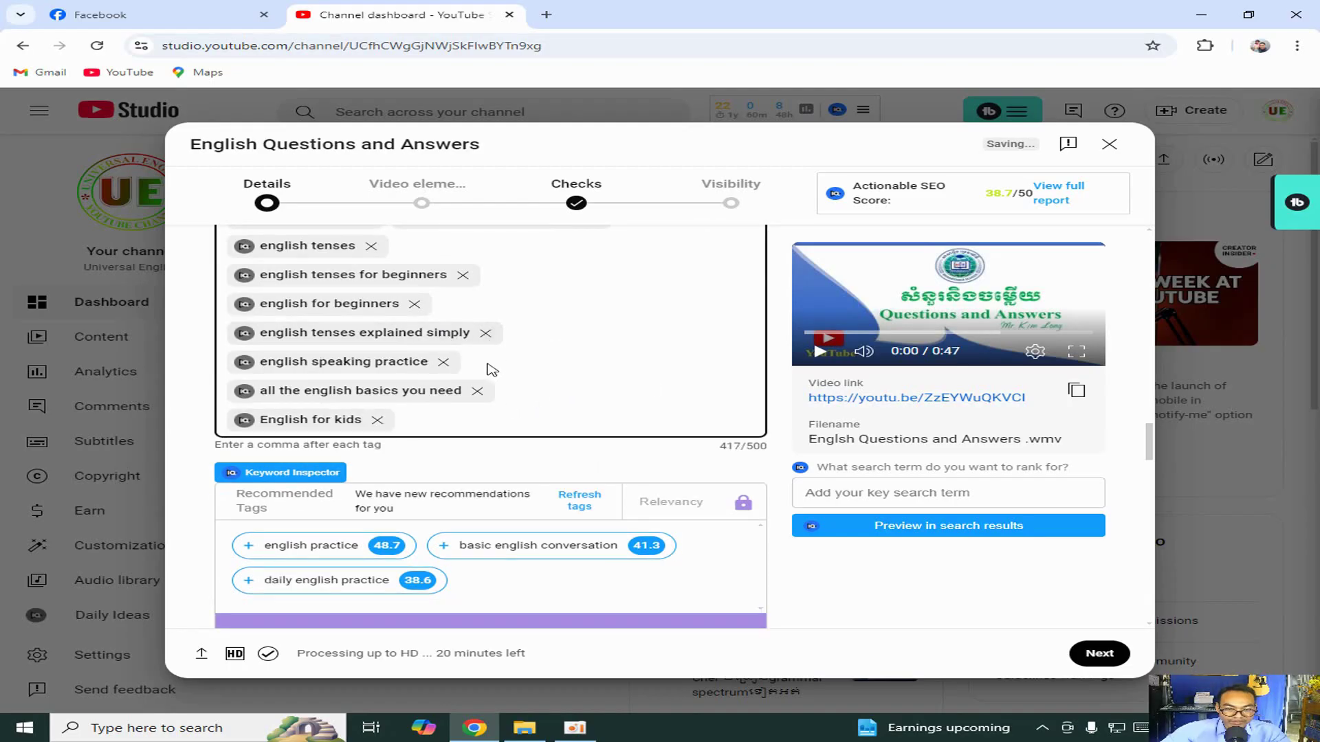
key("BackSpace")
type("En")
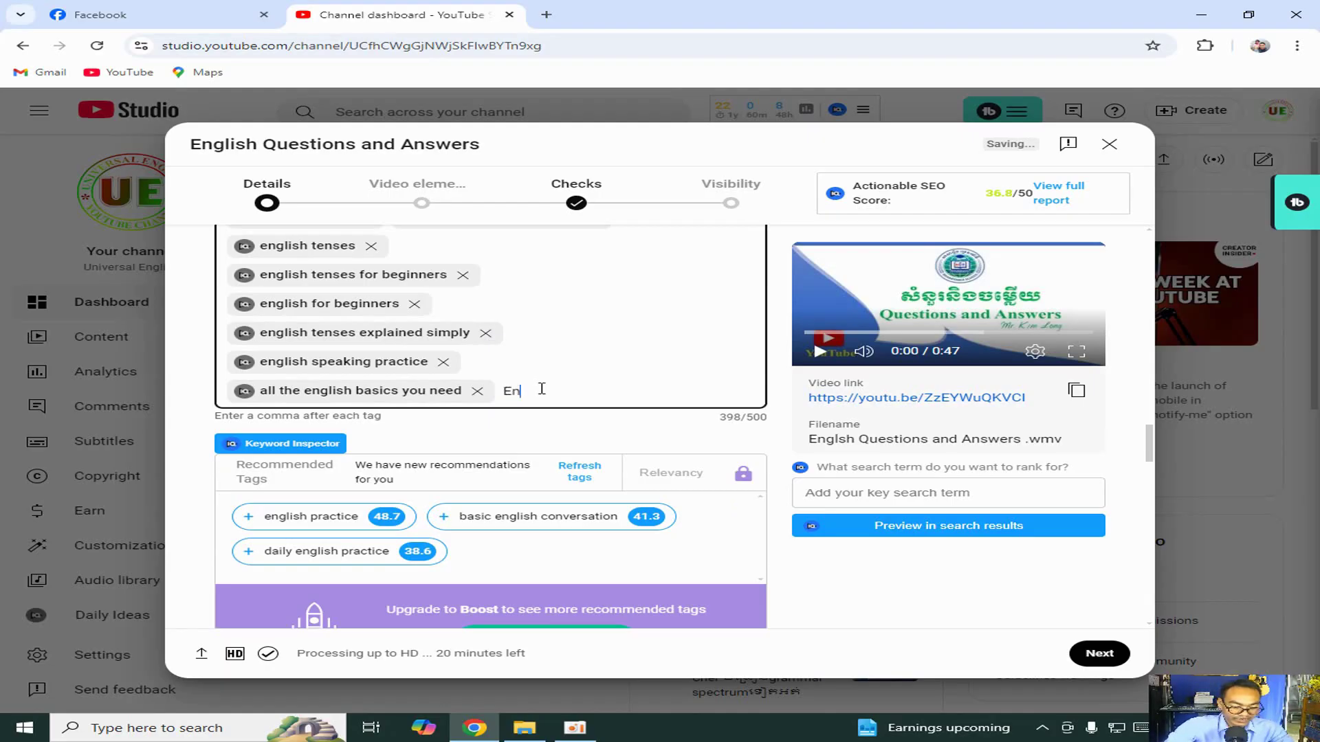
Add the English Questions tag and the suggested english for kids tag.
type("gli")
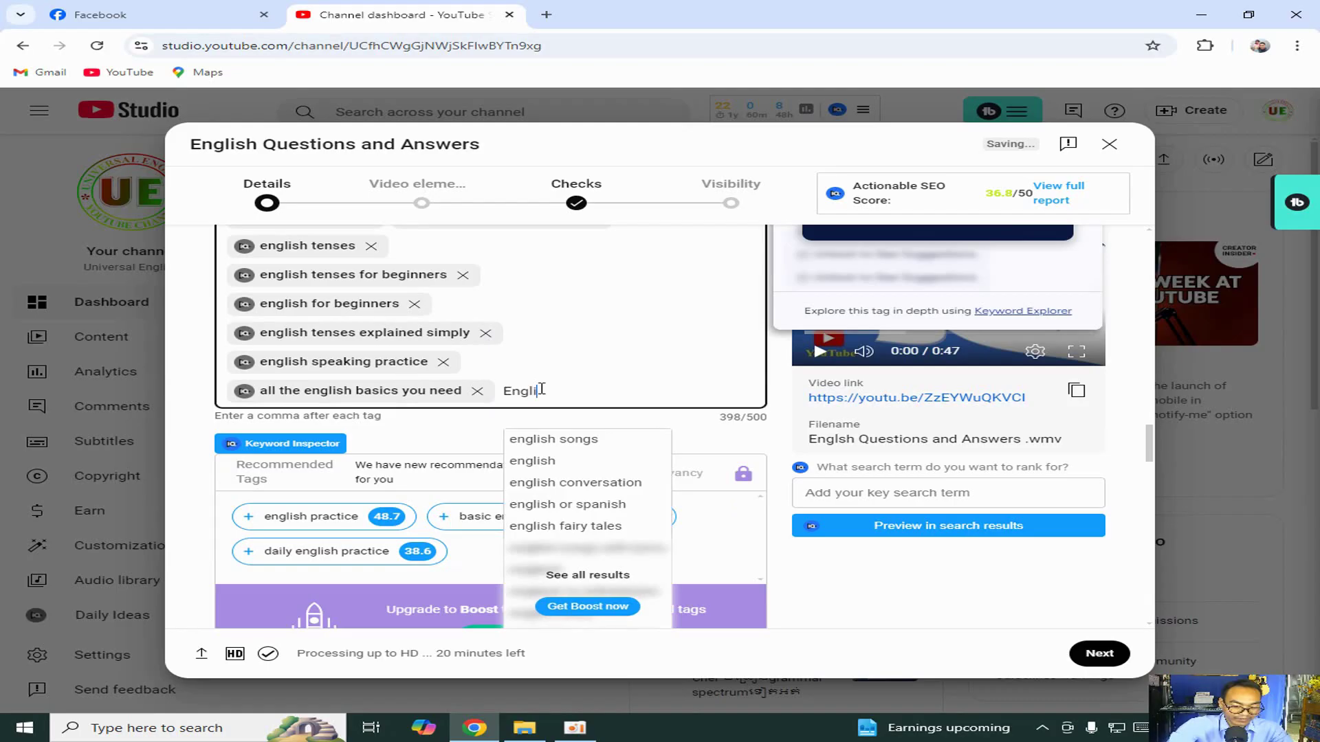
type("sh ")
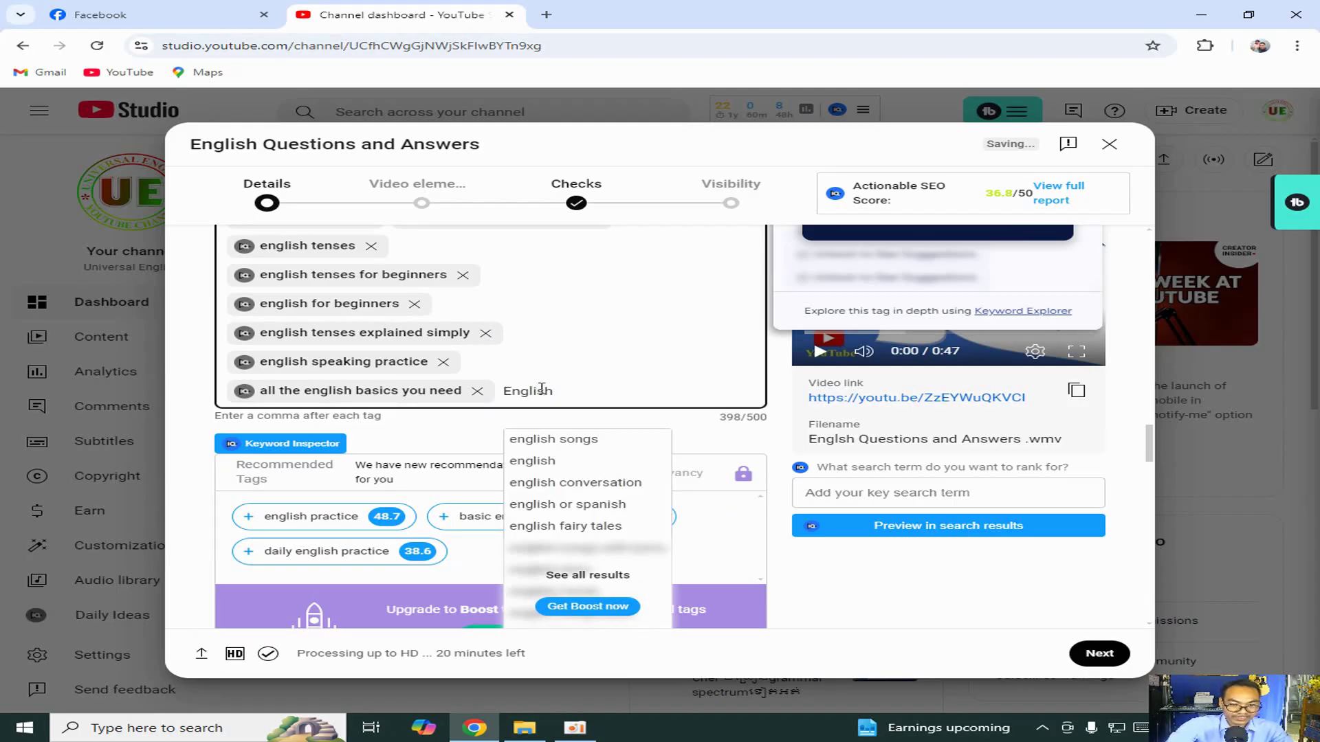
type("Que")
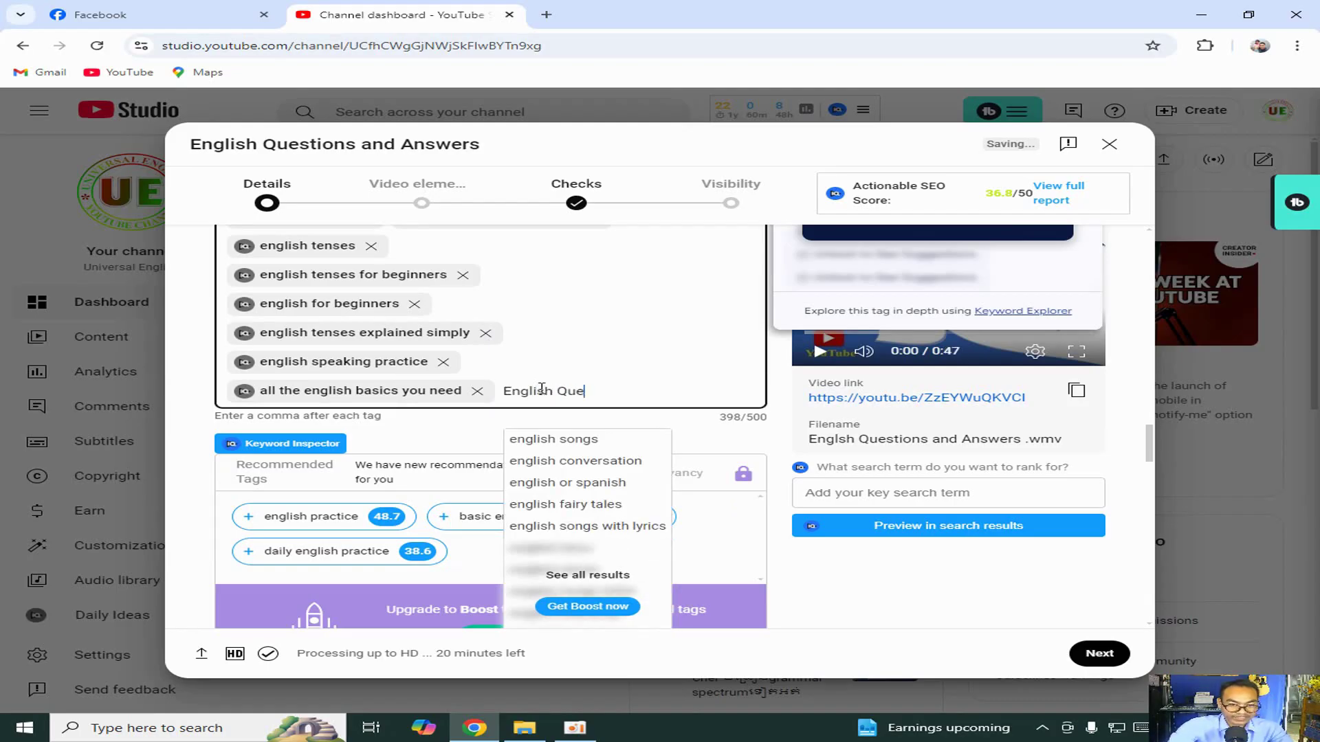
type("stions")
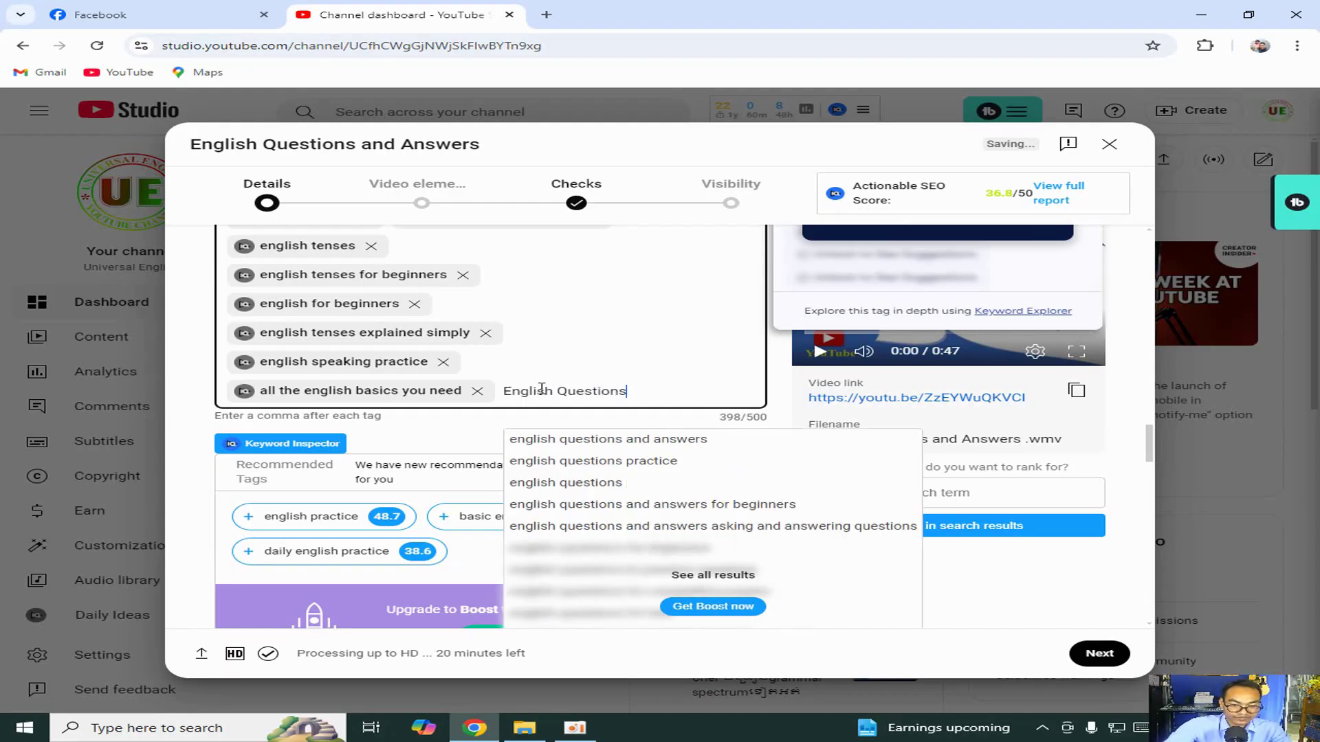
key("Return")
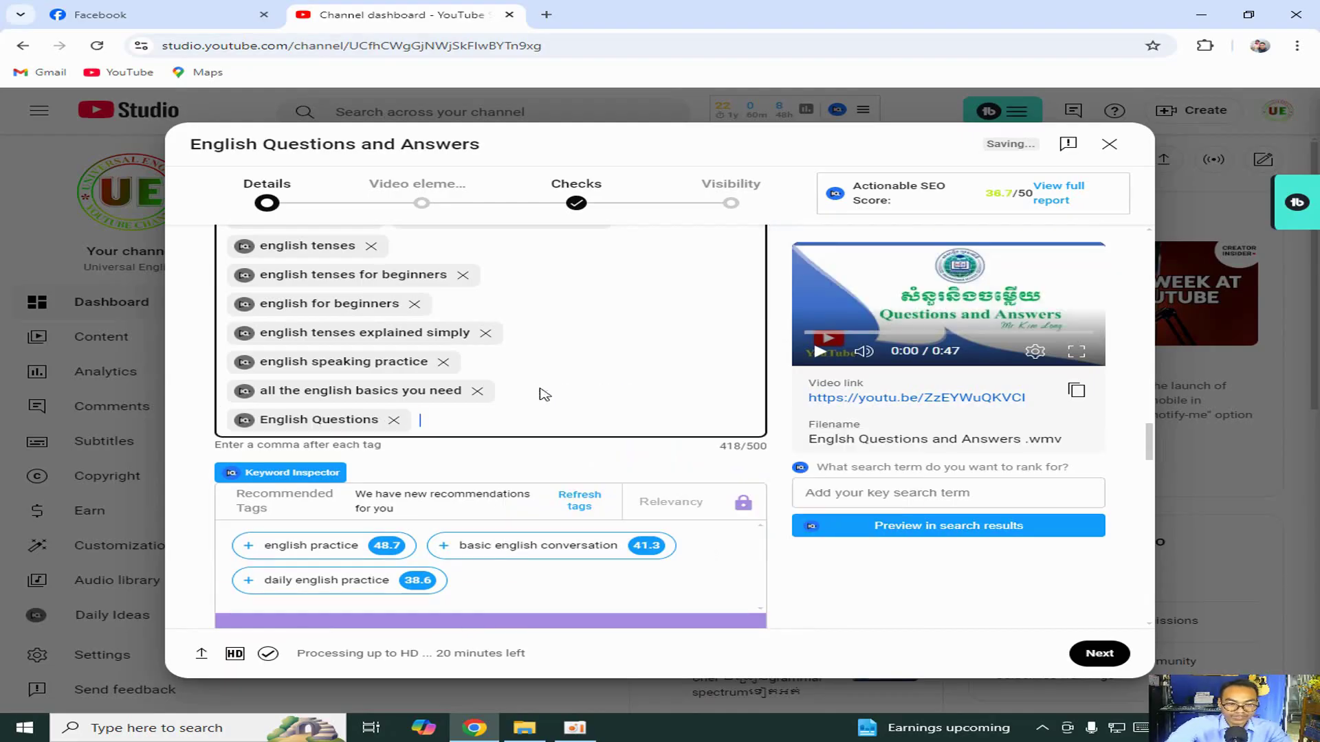
type("English")
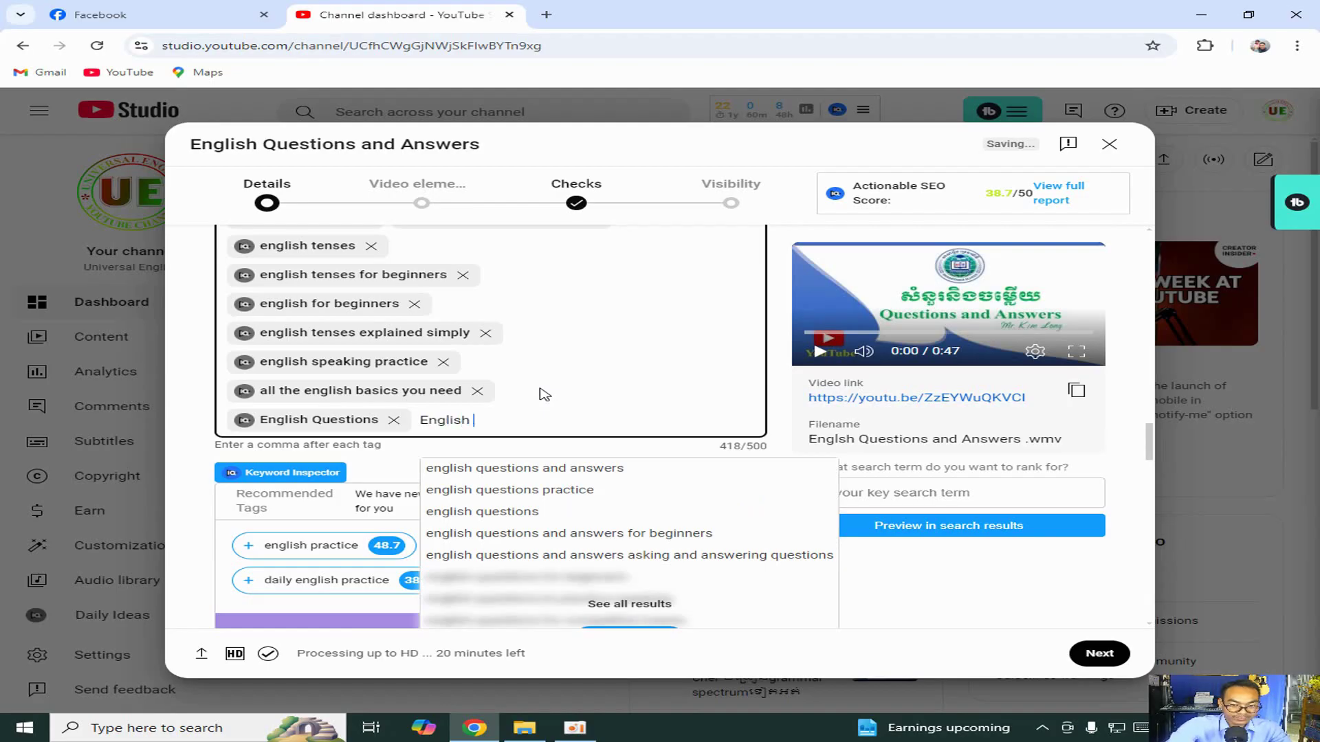
type("for kids")
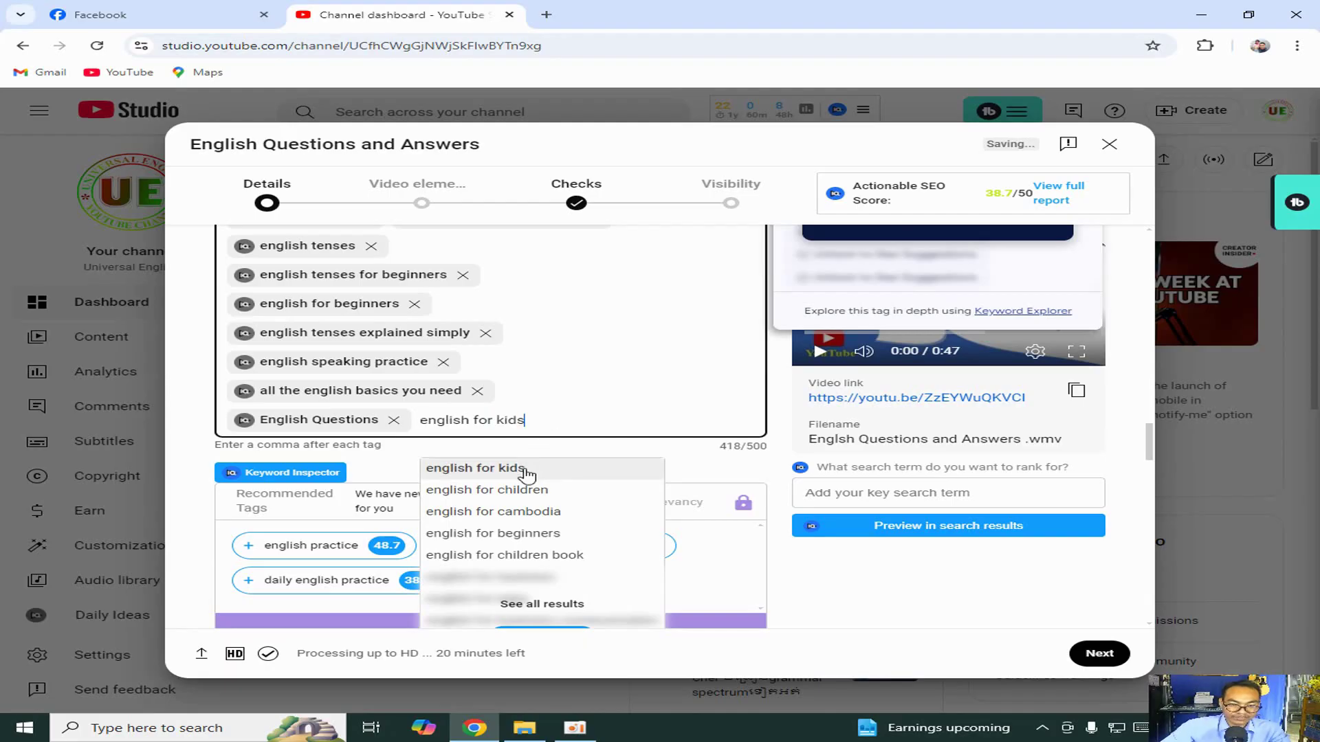
left_click(522, 468)
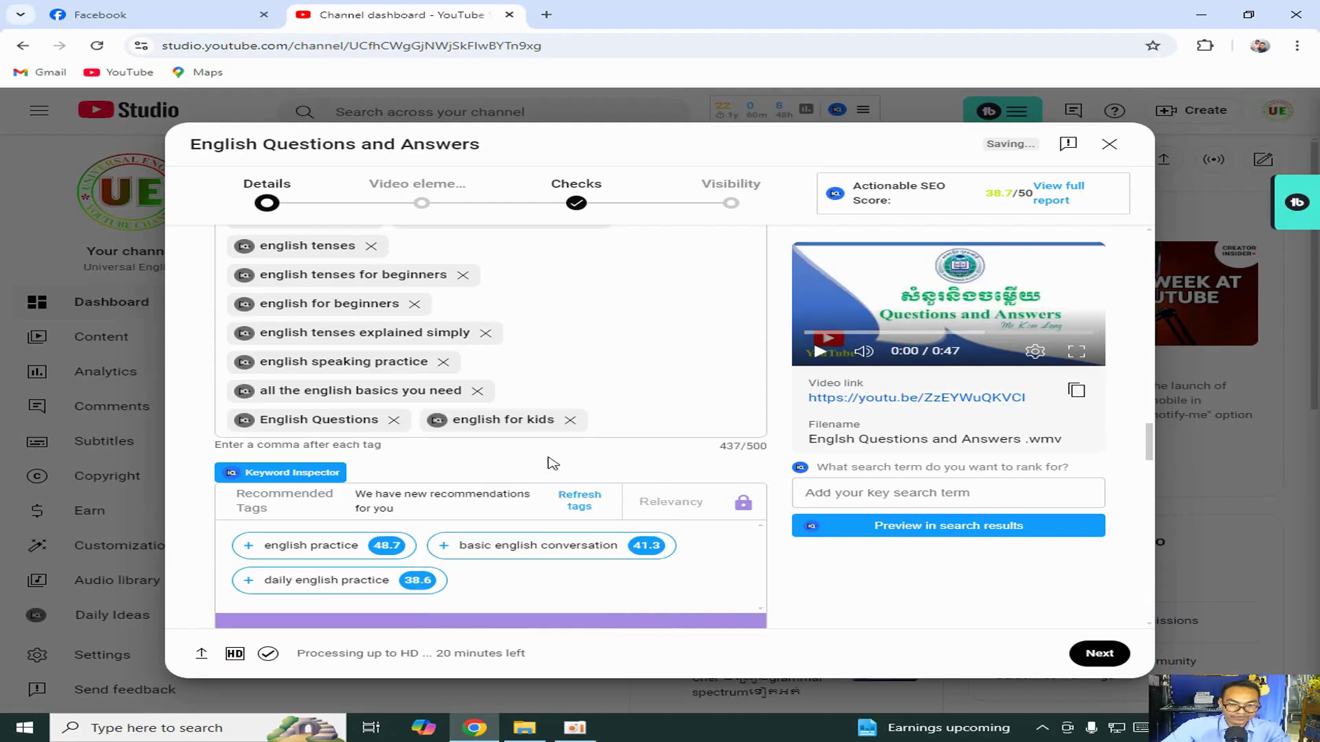
left_click(623, 419)
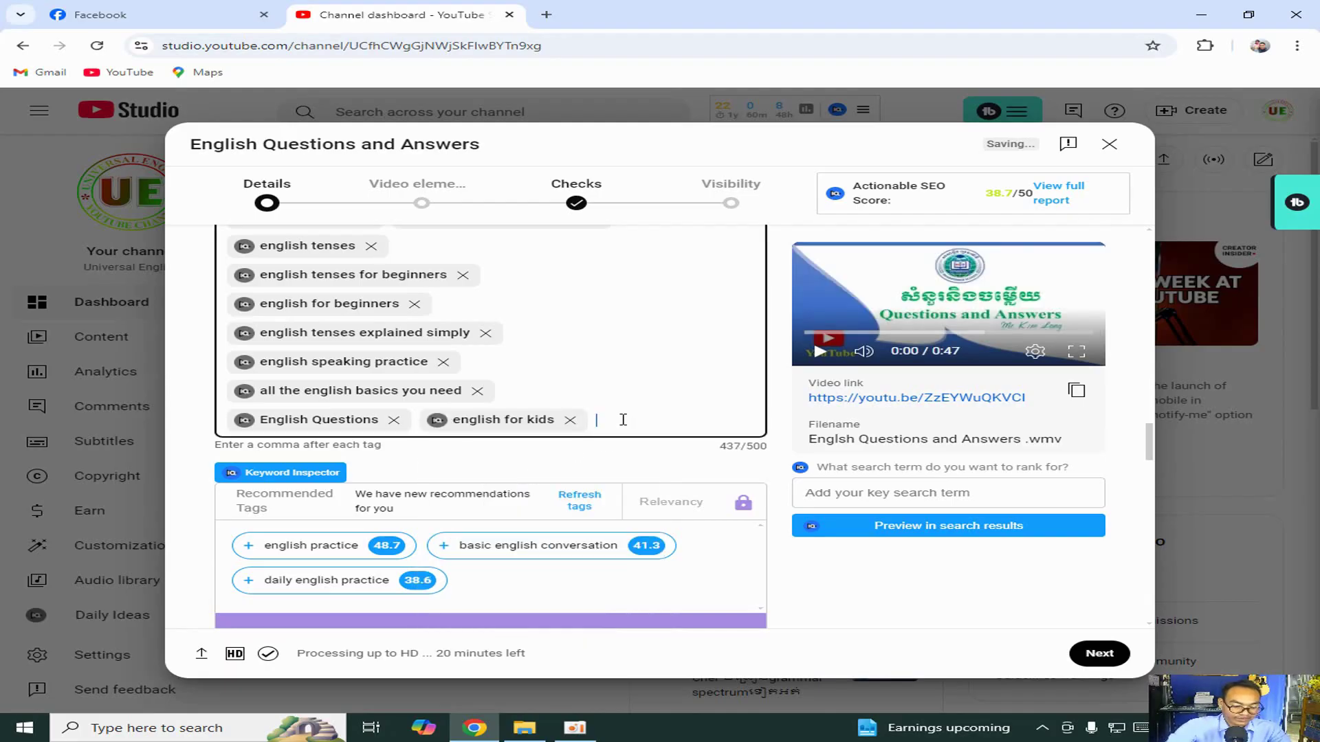
Add the English Verday and English Learning tags.
type("English")
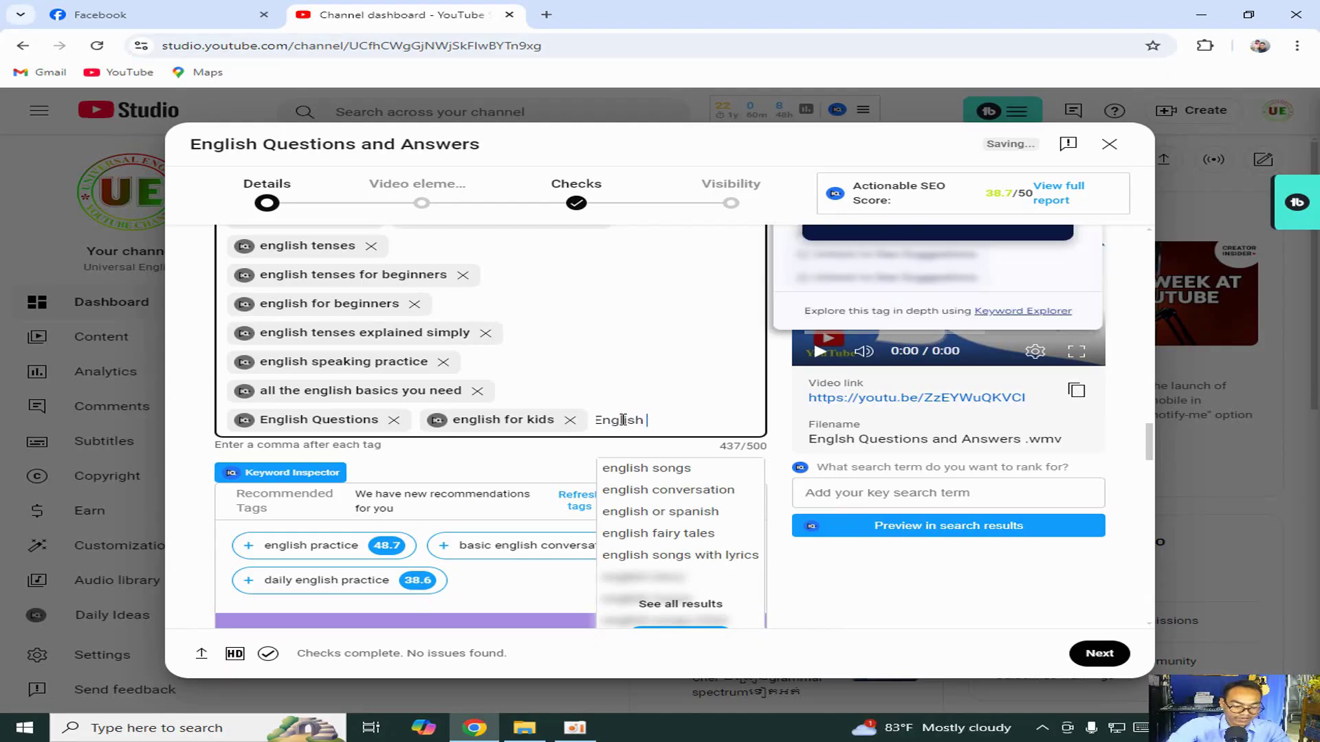
type(" Ver")
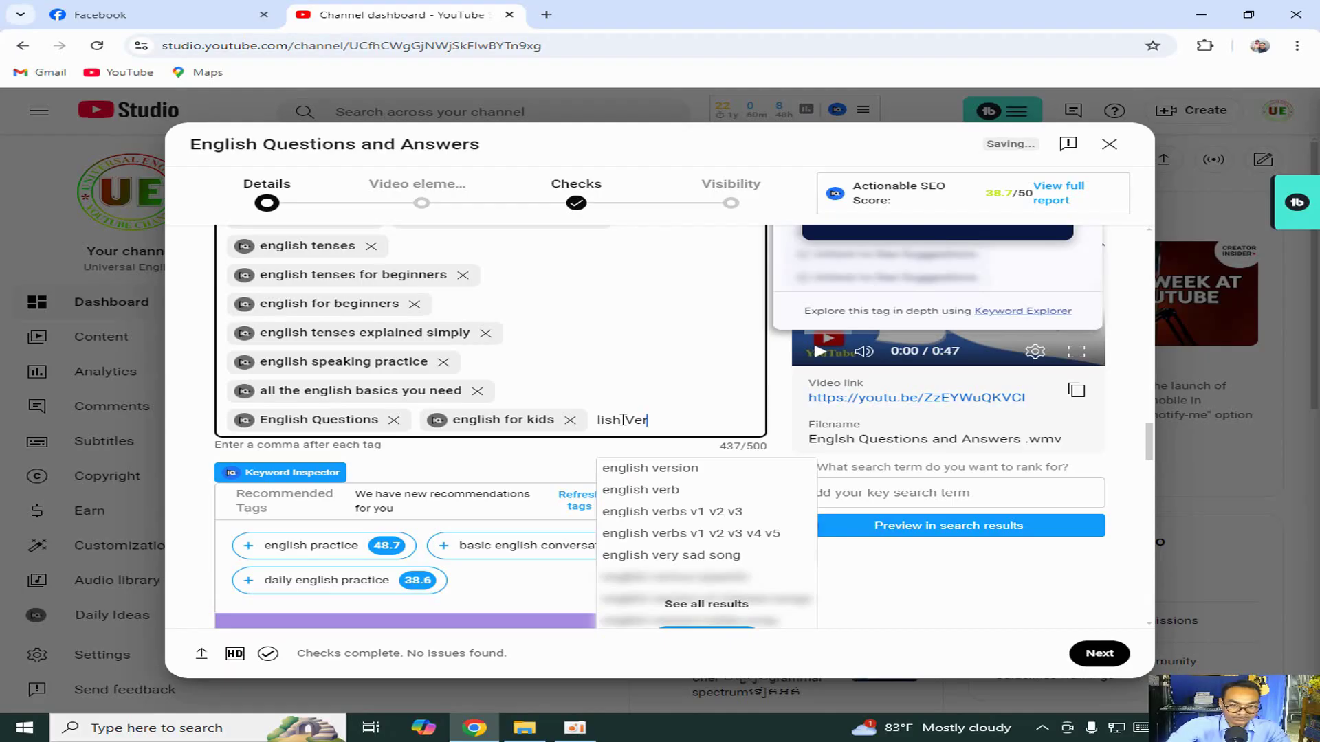
type("da")
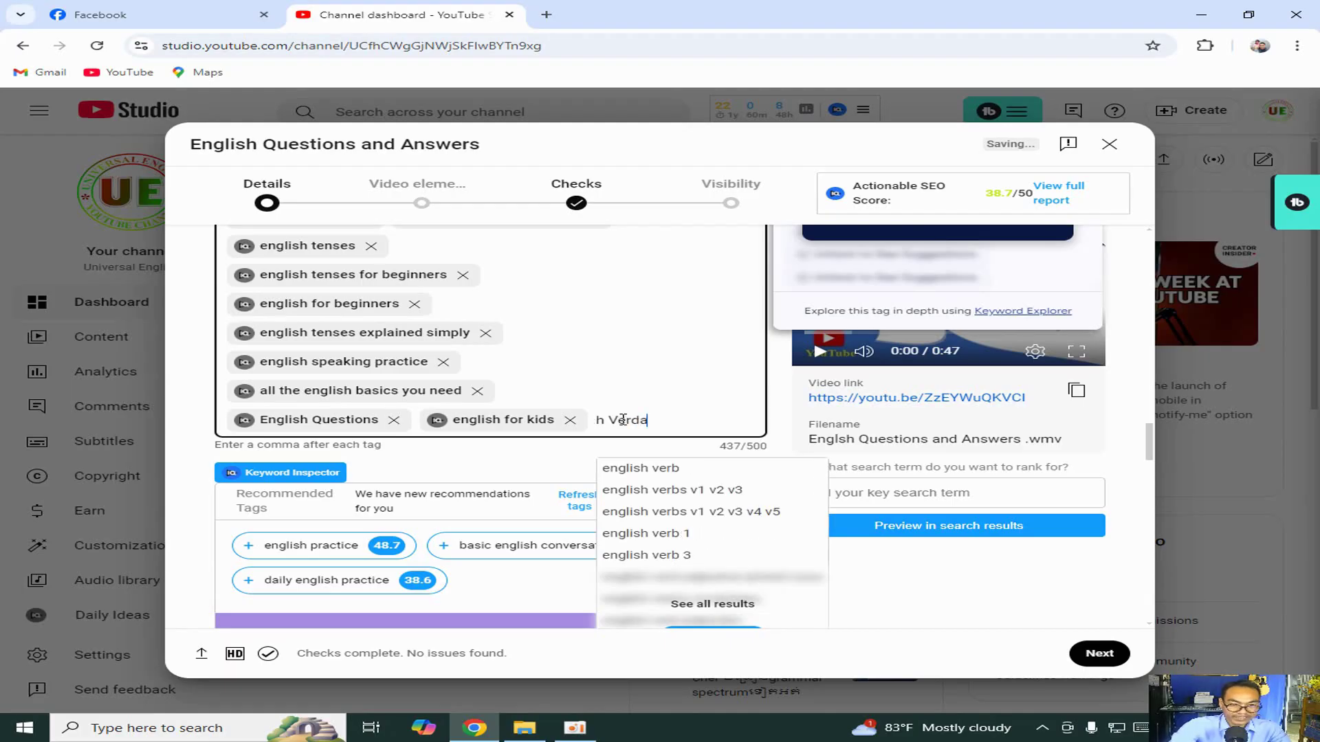
type("y")
key("Return")
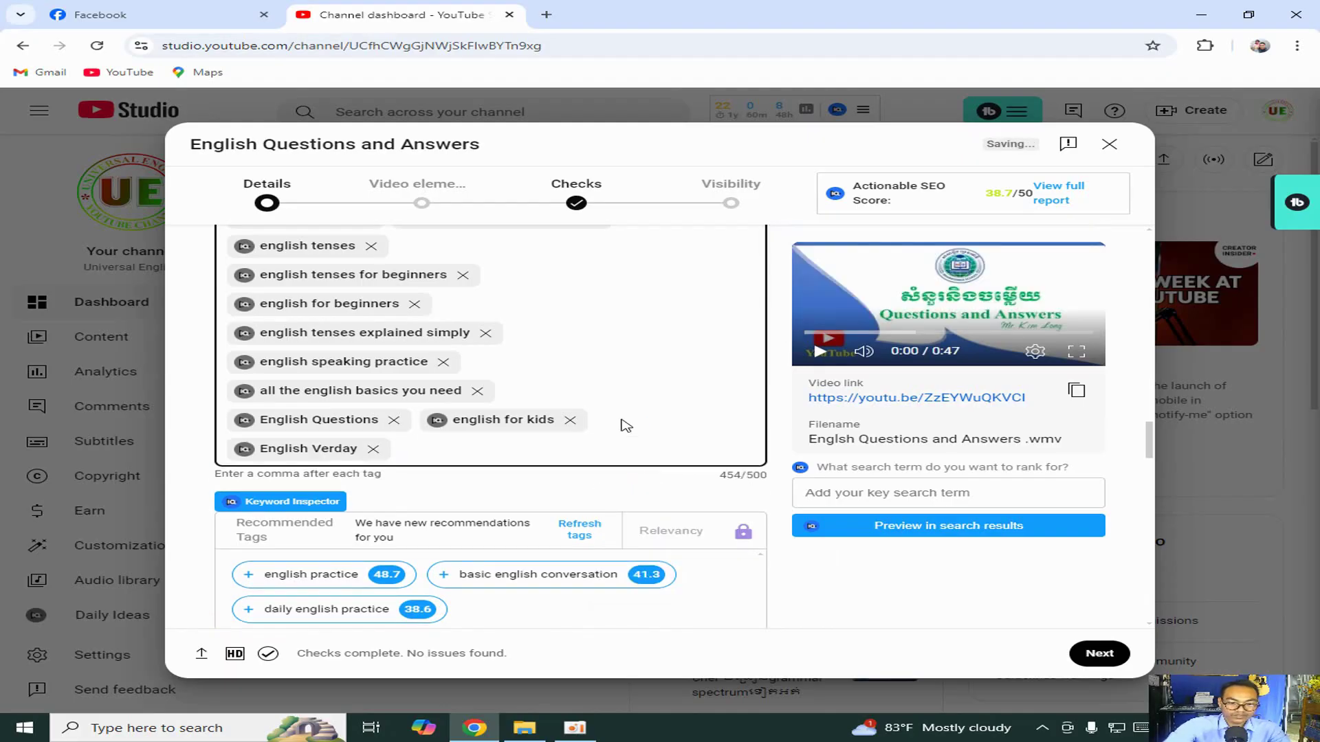
type("Qu")
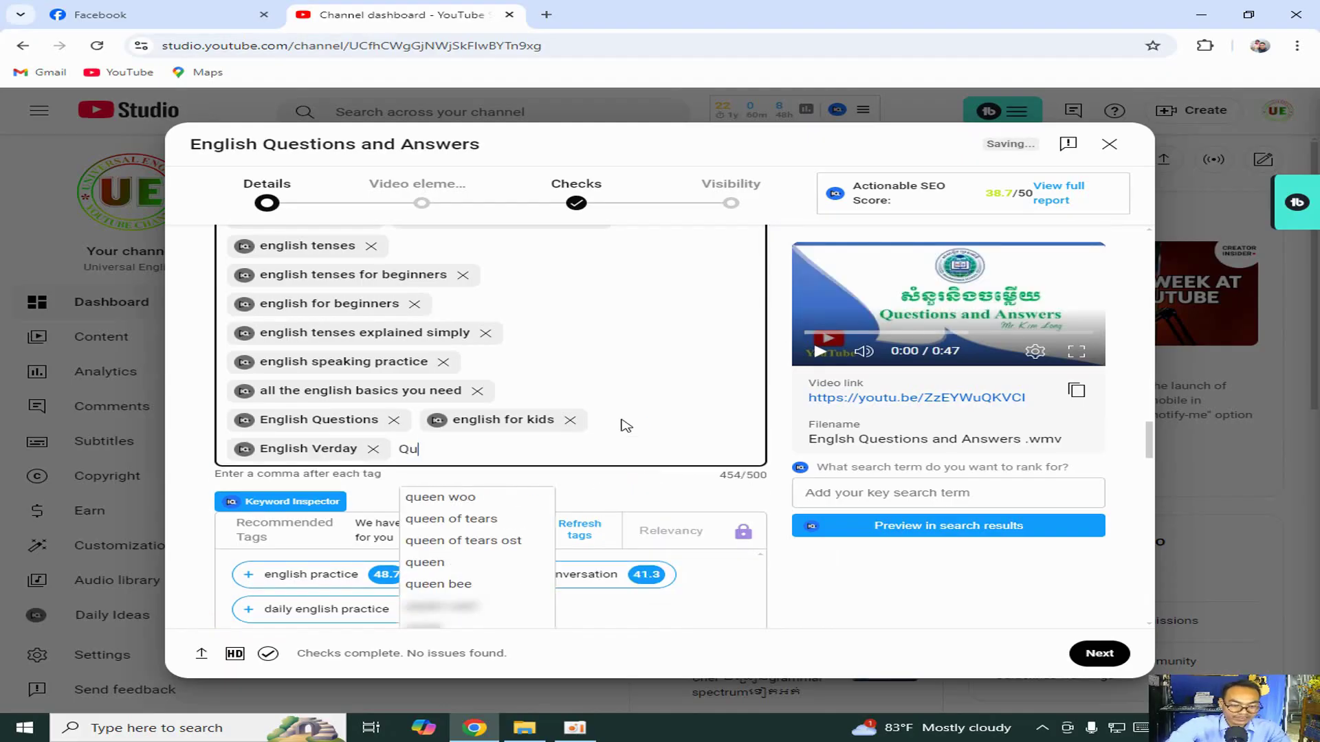
type("eat")
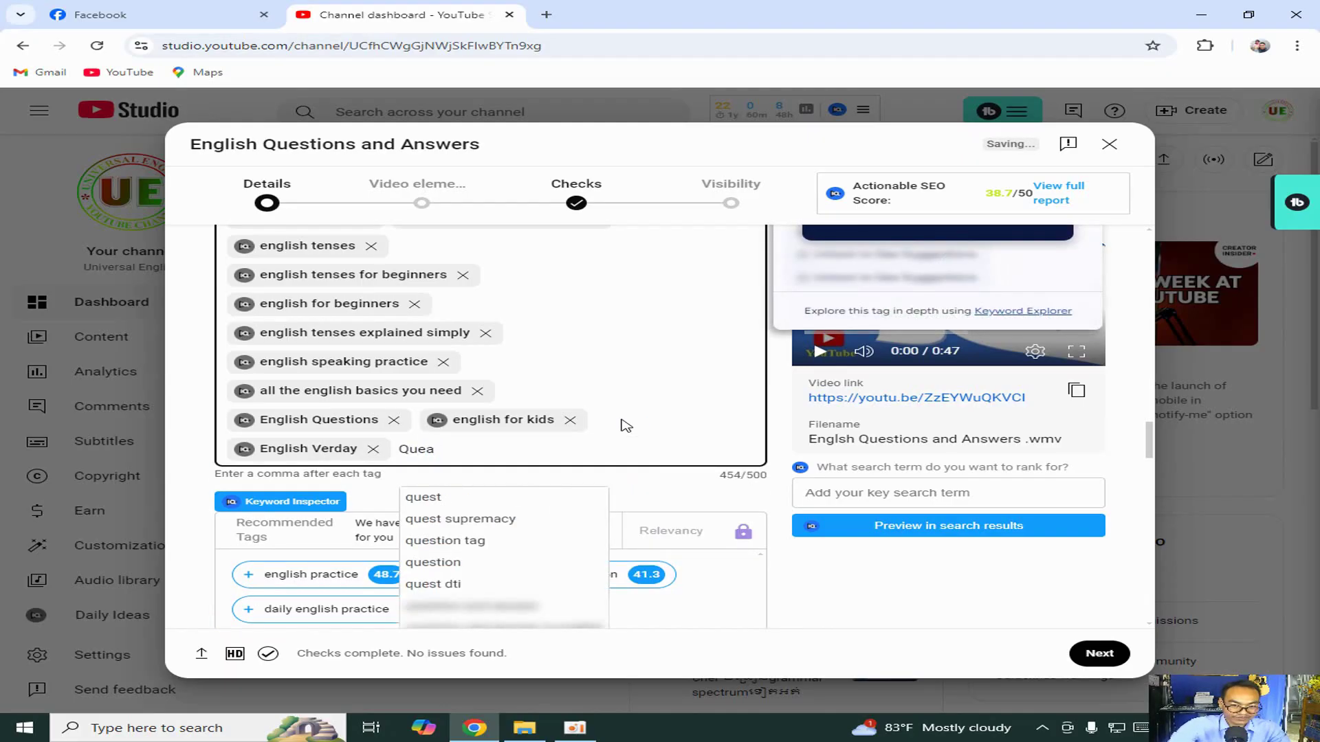
key("BackSpace")
key("BackSpace")
type("En")
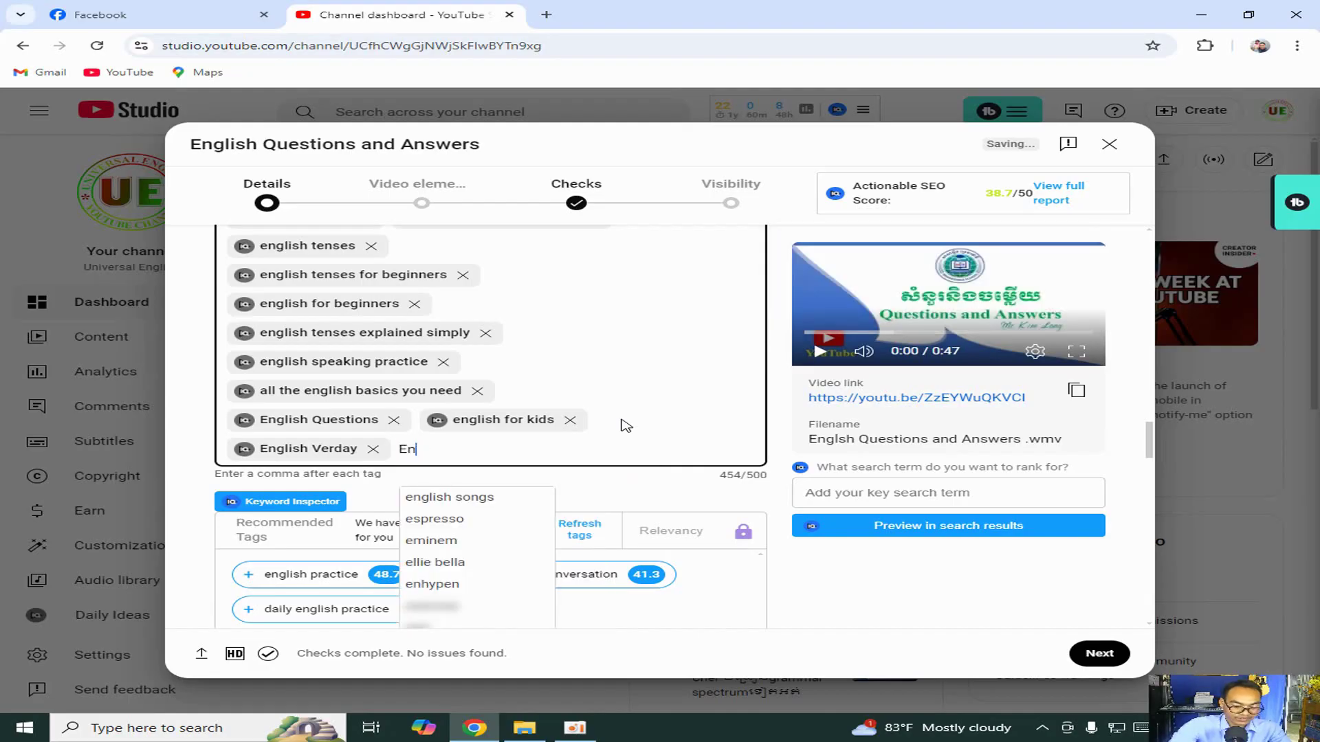
type("glish")
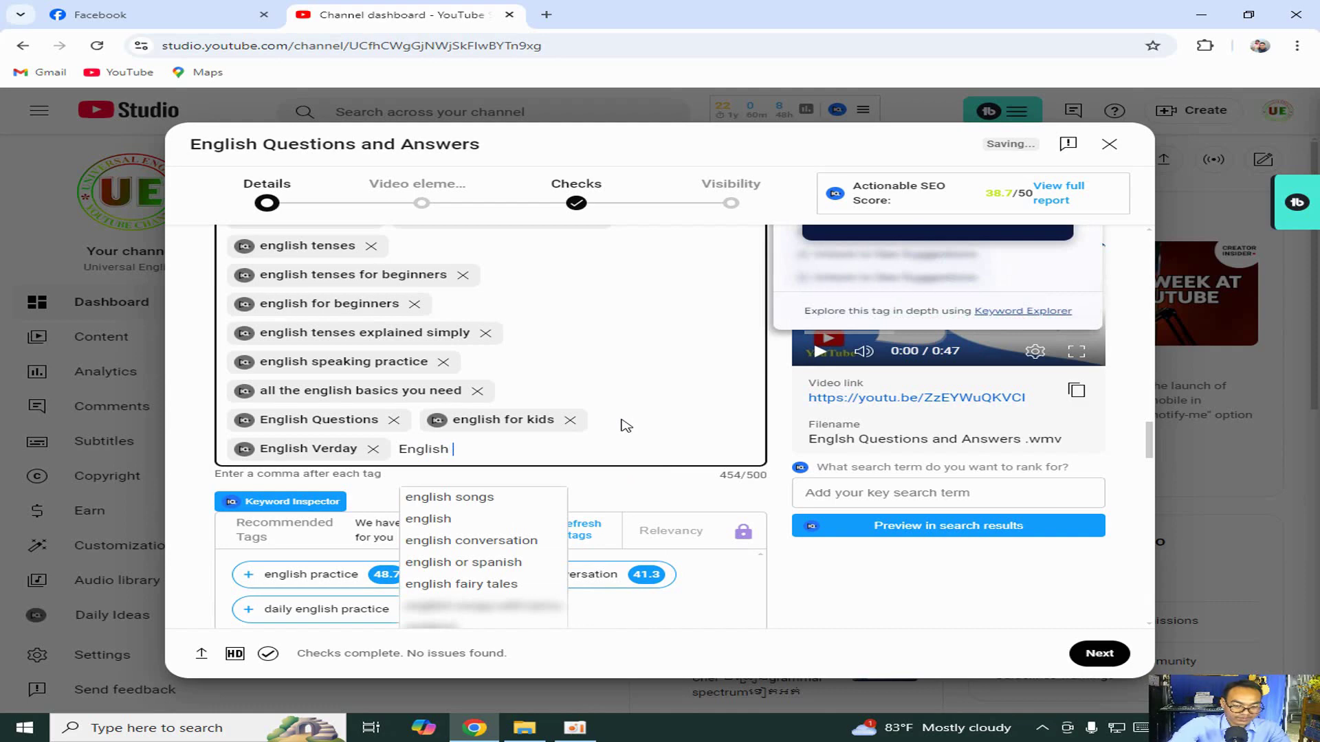
type("L")
type("earn")
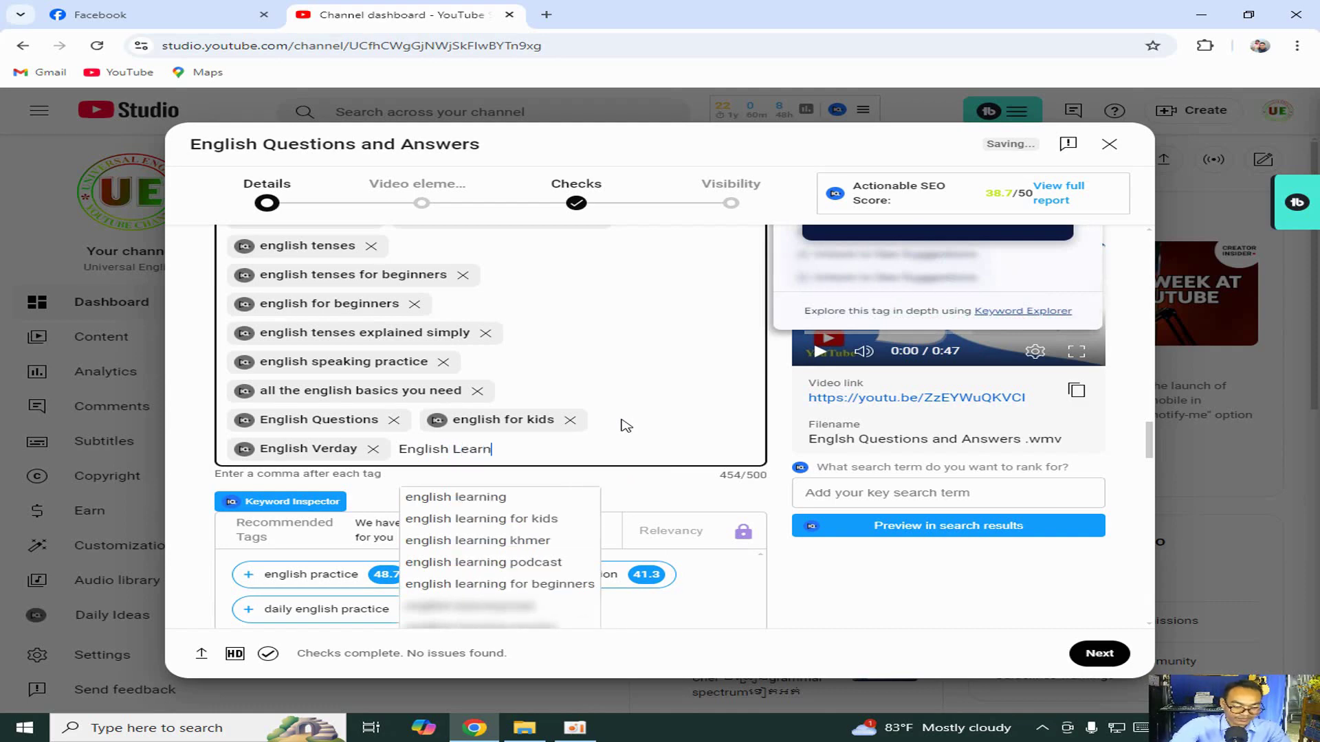
type("ing,")
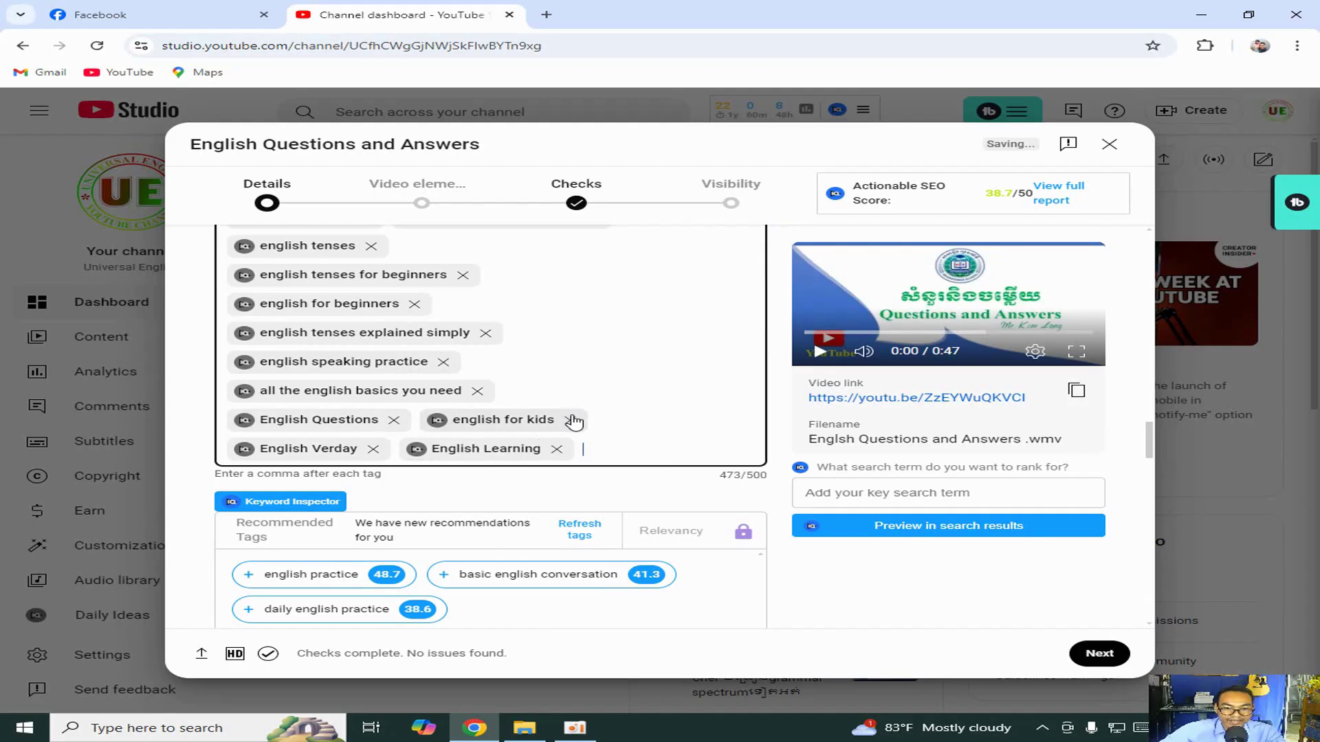
scroll(568, 426, "down", 2)
scroll(660, 518, "down", 1)
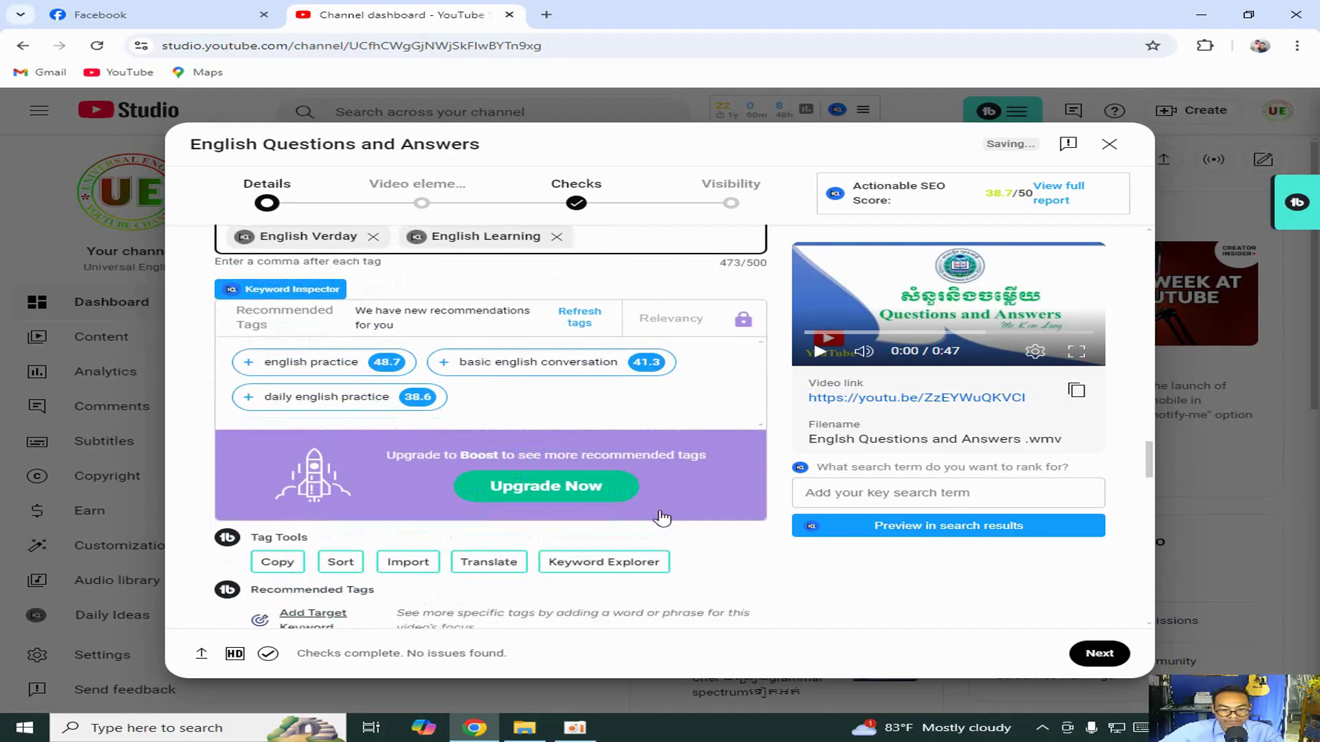
scroll(648, 465, "down", 3)
scroll(653, 465, "down", 4)
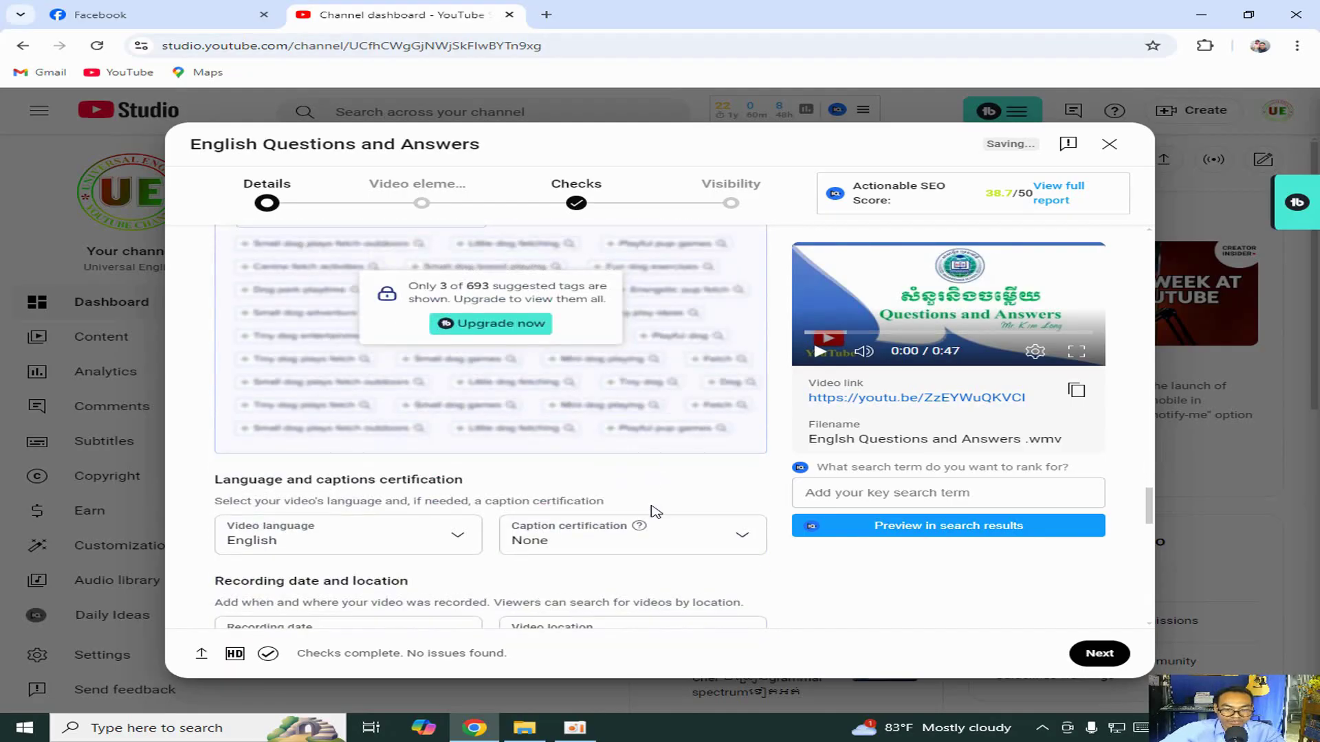
scroll(655, 510, "down", 3)
scroll(648, 507, "down", 5)
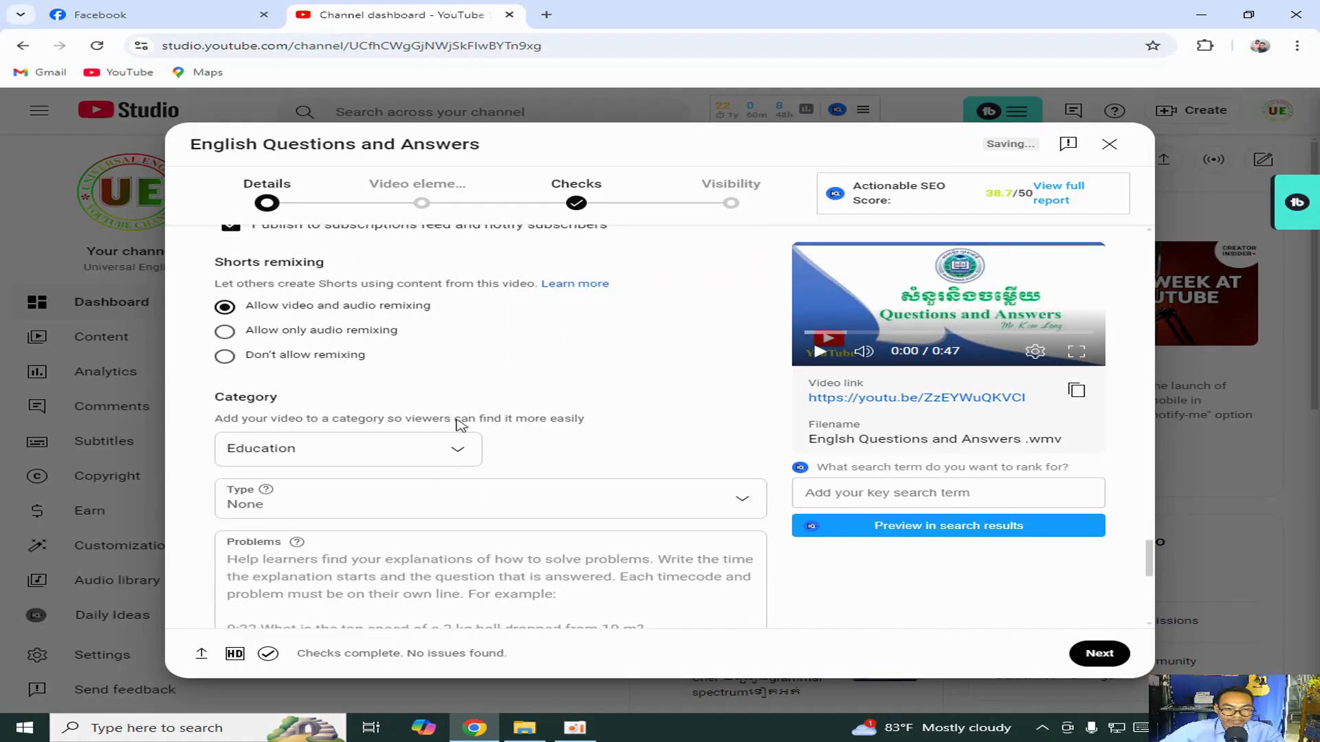
scroll(517, 460, "down", 3)
scroll(442, 522, "down", 4)
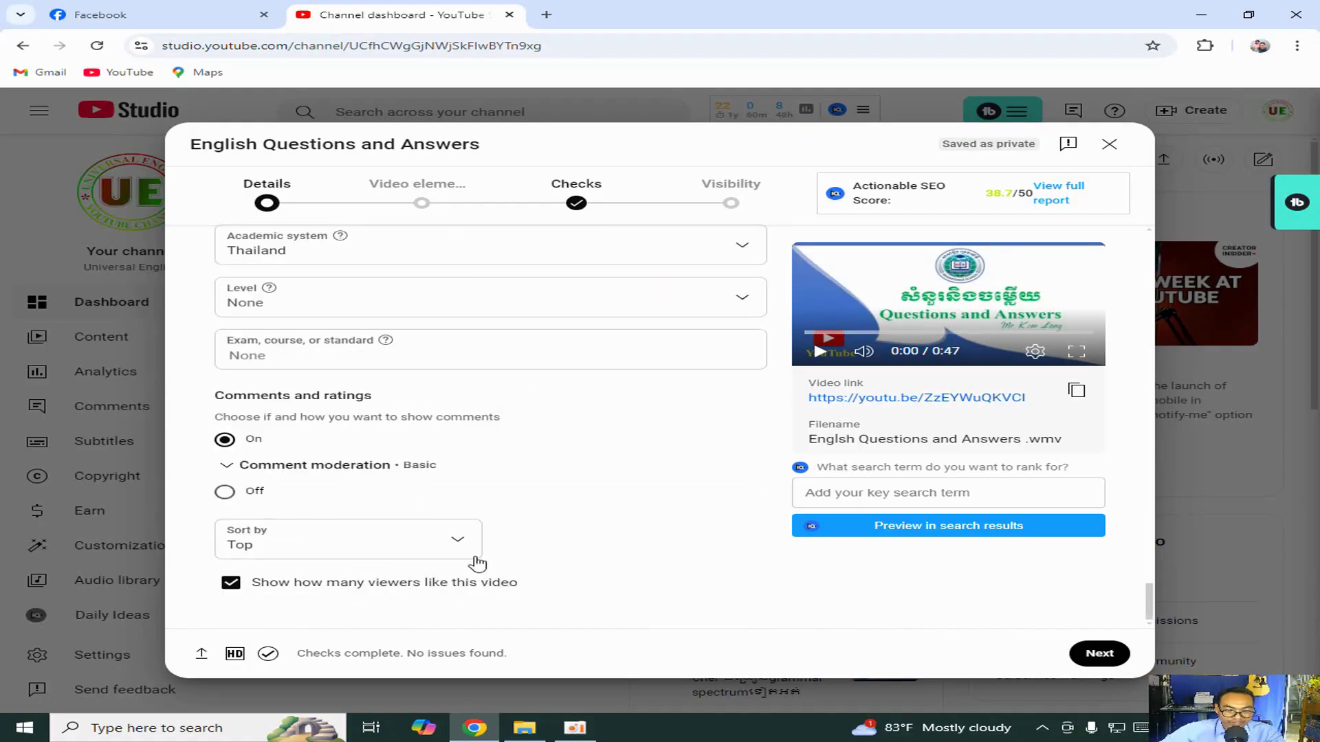
scroll(481, 557, "up", 5)
scroll(536, 529, "up", 3)
scroll(509, 488, "up", 3)
scroll(506, 481, "up", 3)
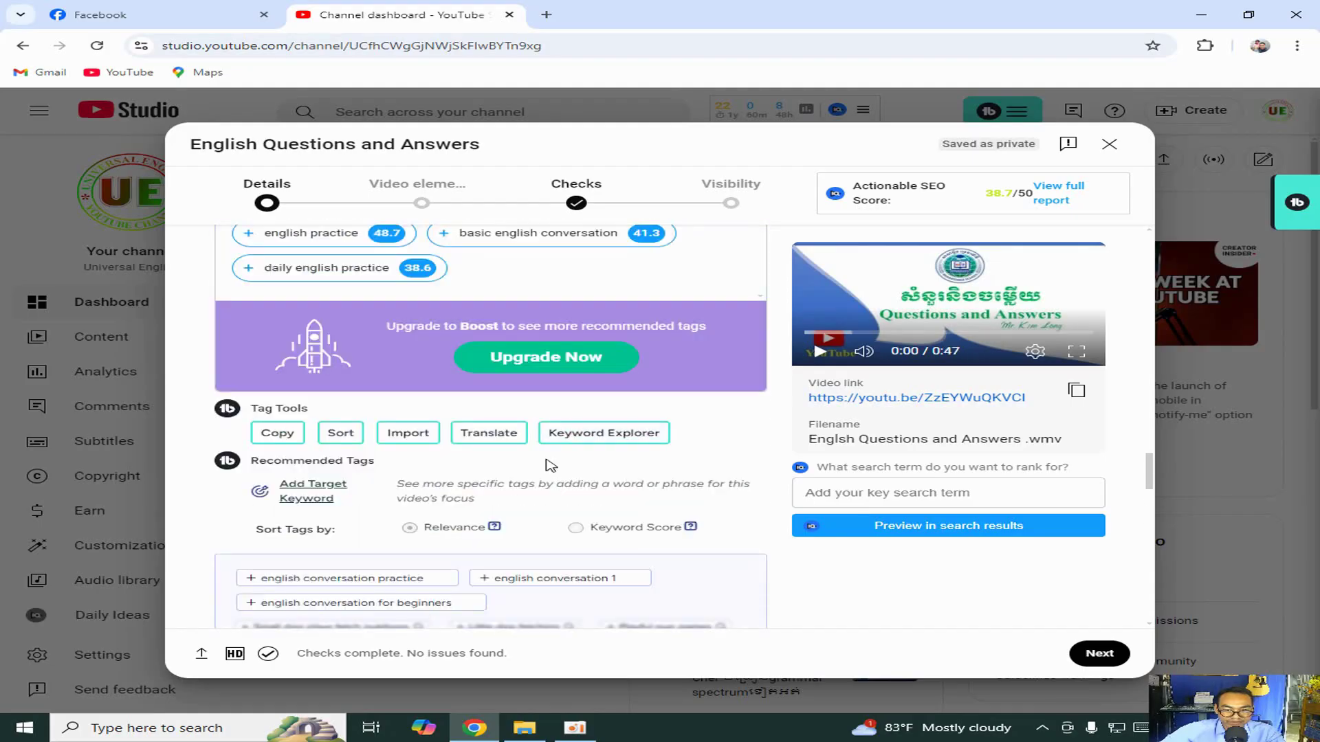
scroll(514, 498, "down", 3)
scroll(526, 488, "up", 3)
scroll(553, 461, "up", 5)
scroll(558, 451, "up", 3)
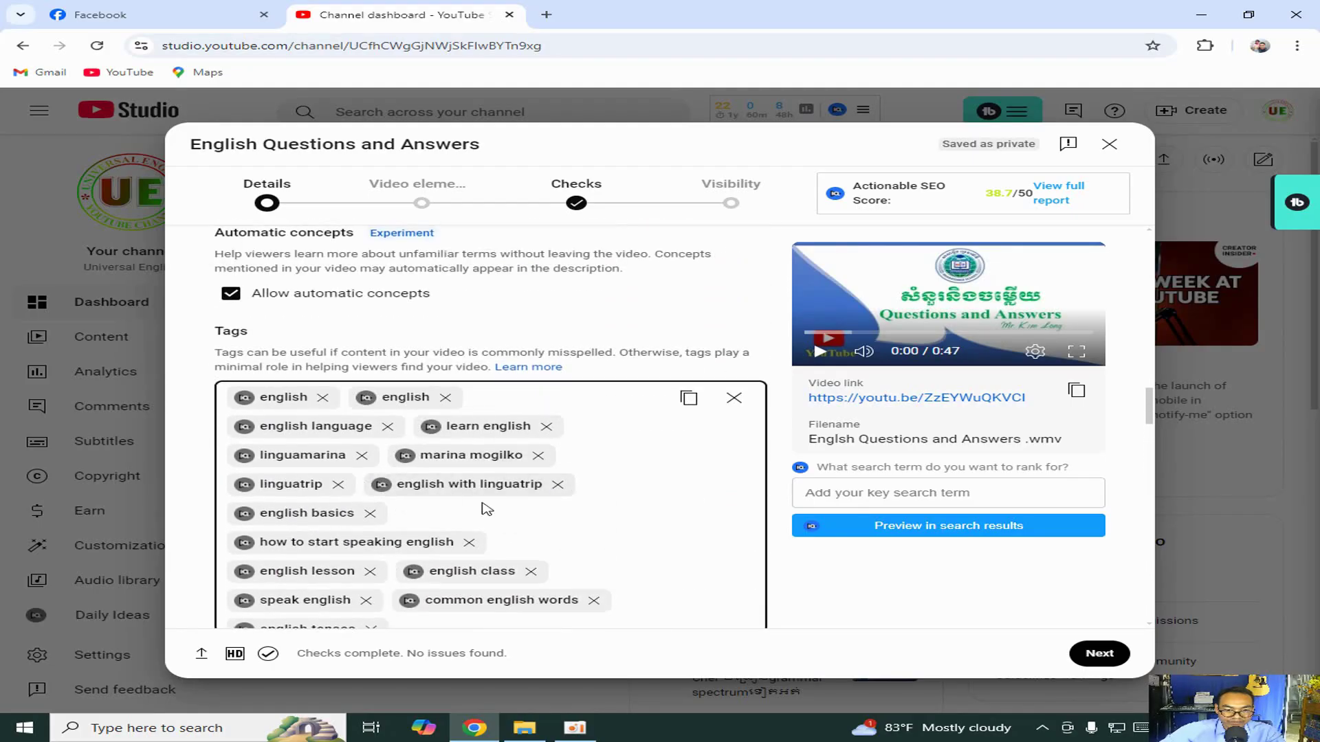
scroll(560, 447, "up", 5)
scroll(561, 443, "up", 3)
scroll(558, 434, "up", 4)
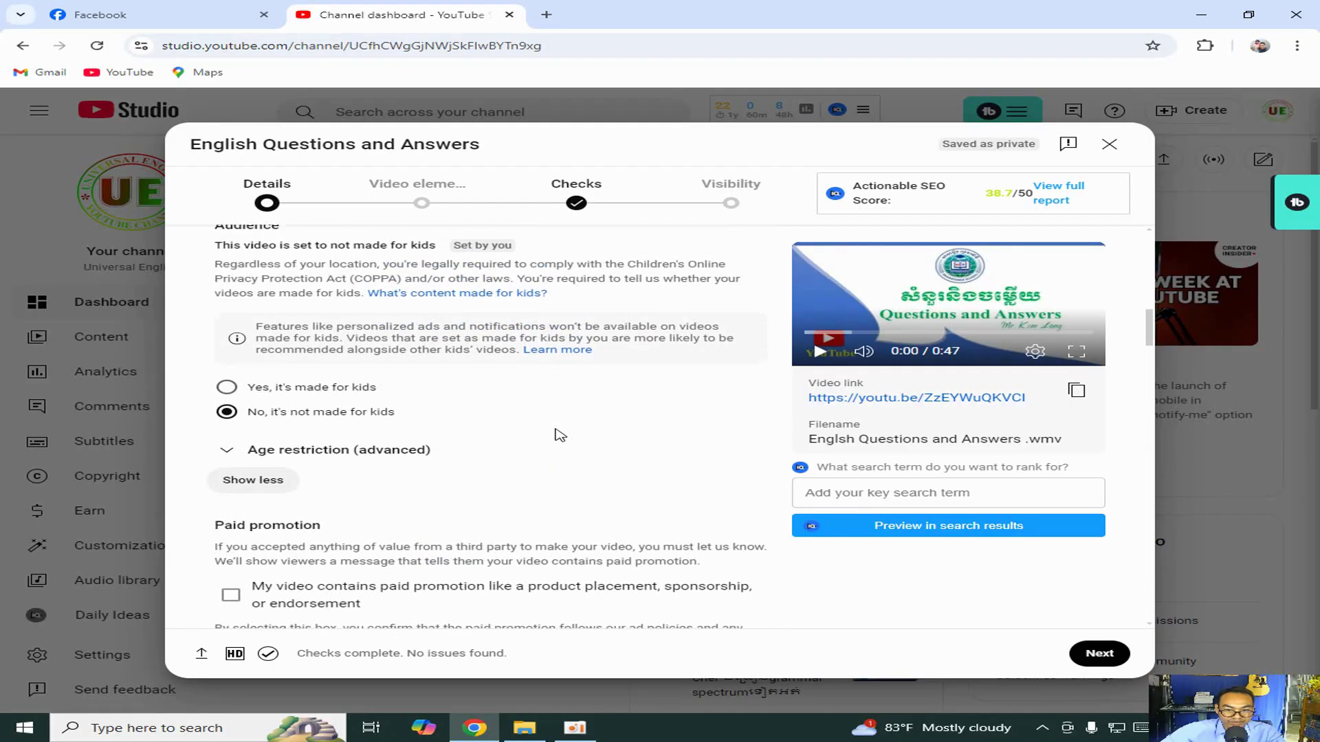
scroll(560, 435, "up", 2)
scroll(560, 435, "up", 3)
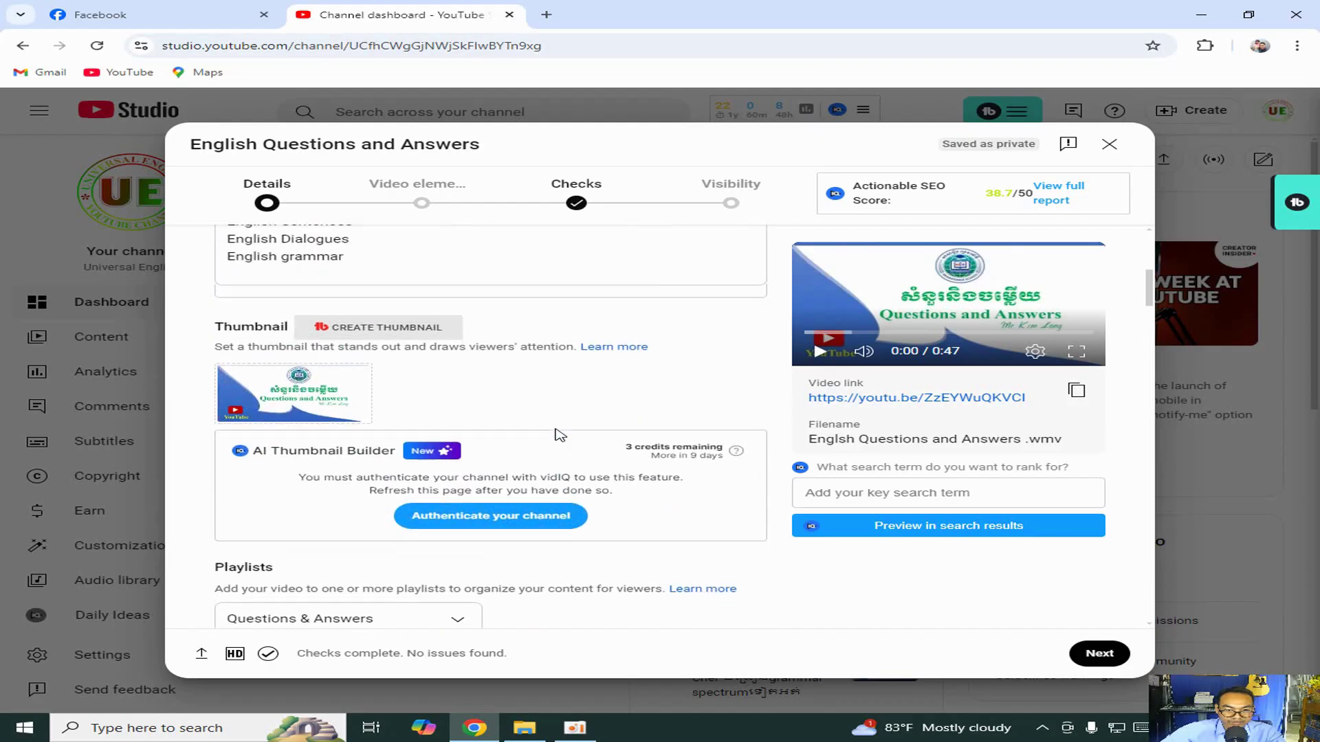
scroll(558, 432, "up", 1)
scroll(557, 429, "up", 2)
scroll(543, 431, "down", 5)
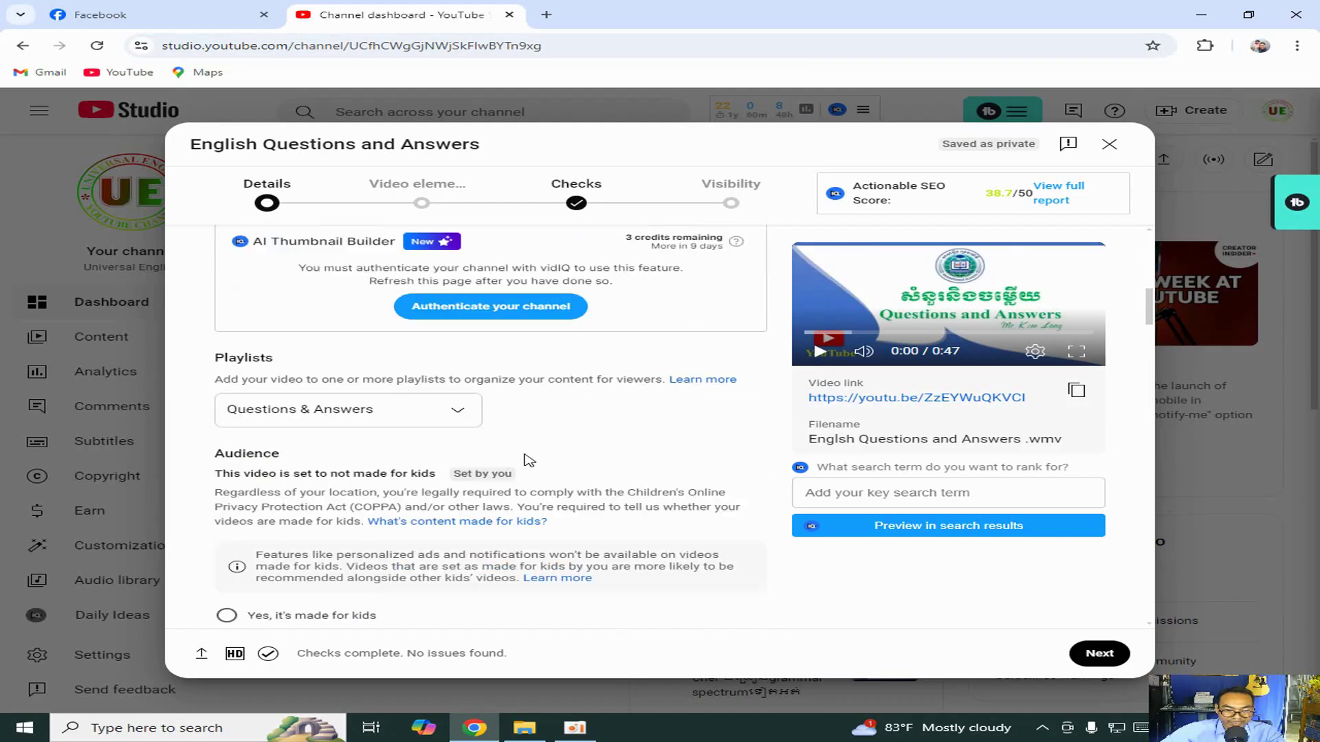
scroll(525, 455, "down", 3)
scroll(524, 455, "down", 1)
scroll(527, 459, "down", 3)
scroll(527, 460, "down", 1)
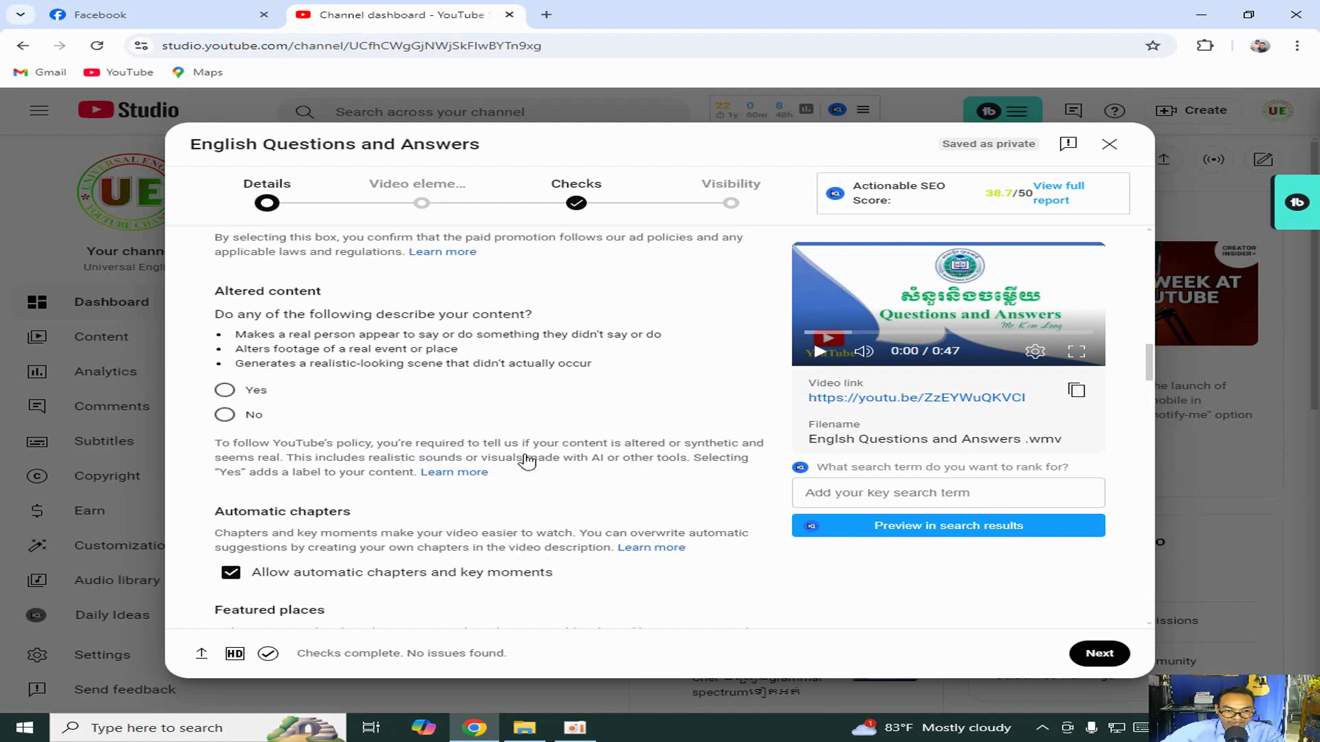
scroll(528, 459, "down", 3)
scroll(528, 459, "down", 4)
scroll(527, 459, "up", 2)
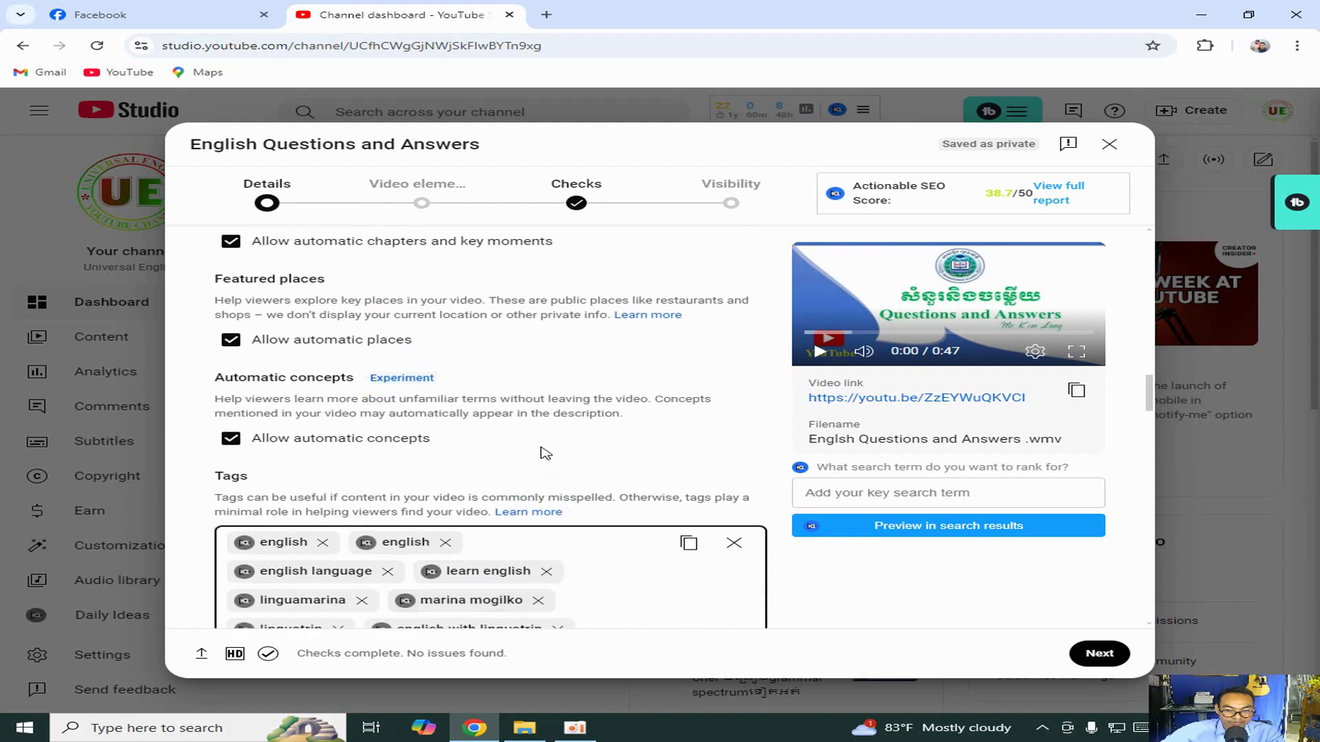
scroll(545, 453, "up", 2)
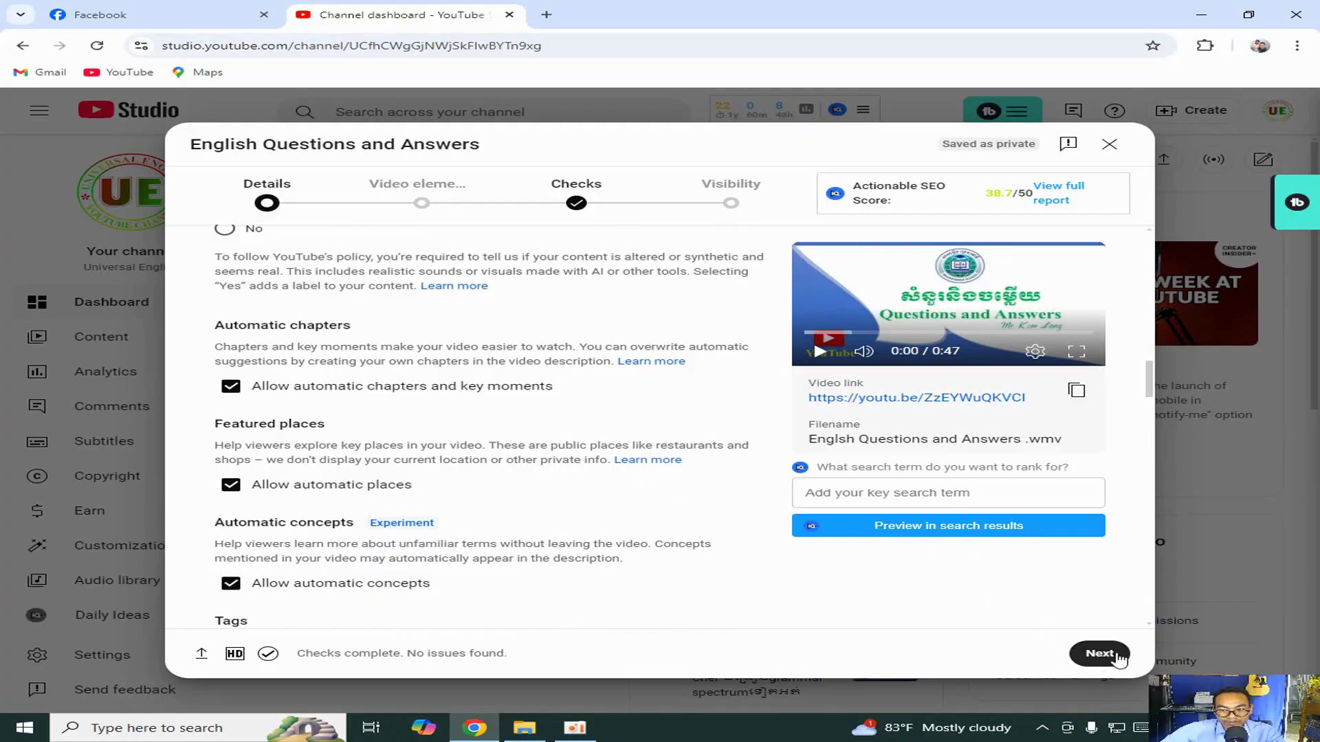
Advance the upload through Video elements and Checks to the Visibility step.
left_click(1114, 658)
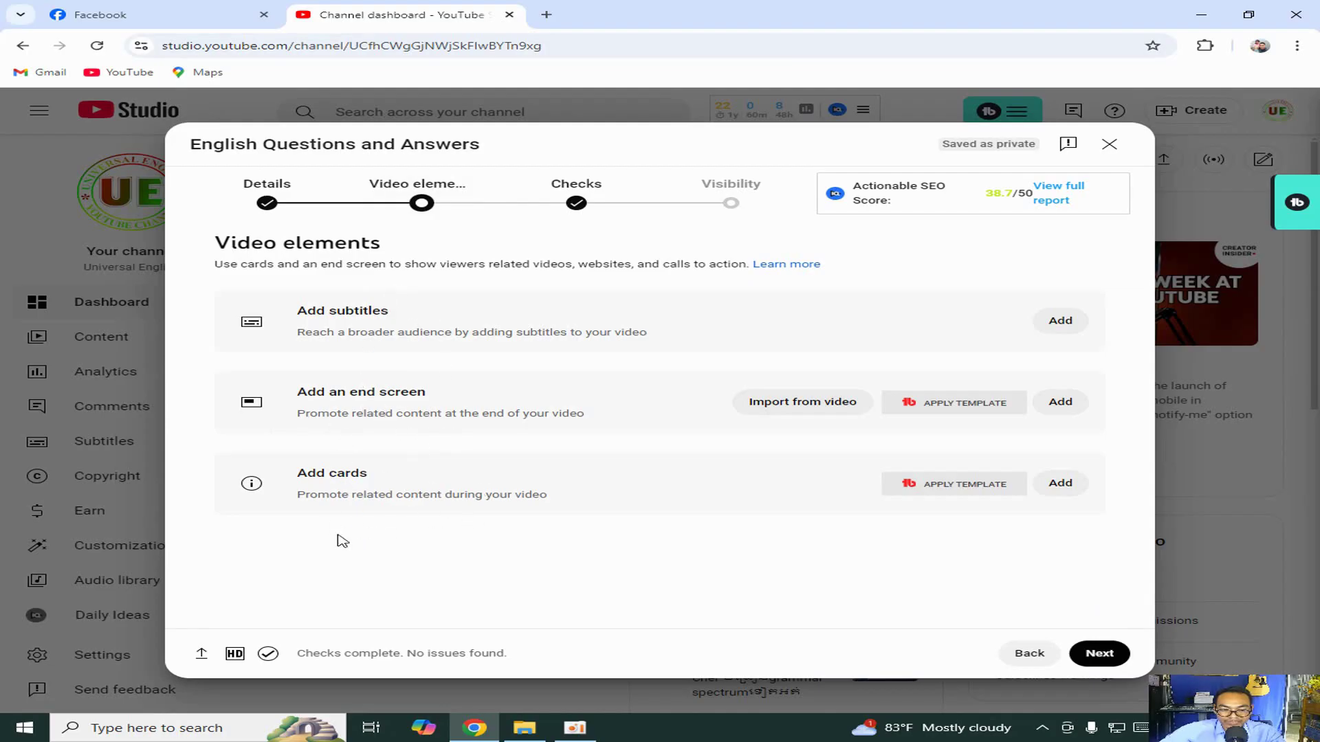
left_click(1099, 657)
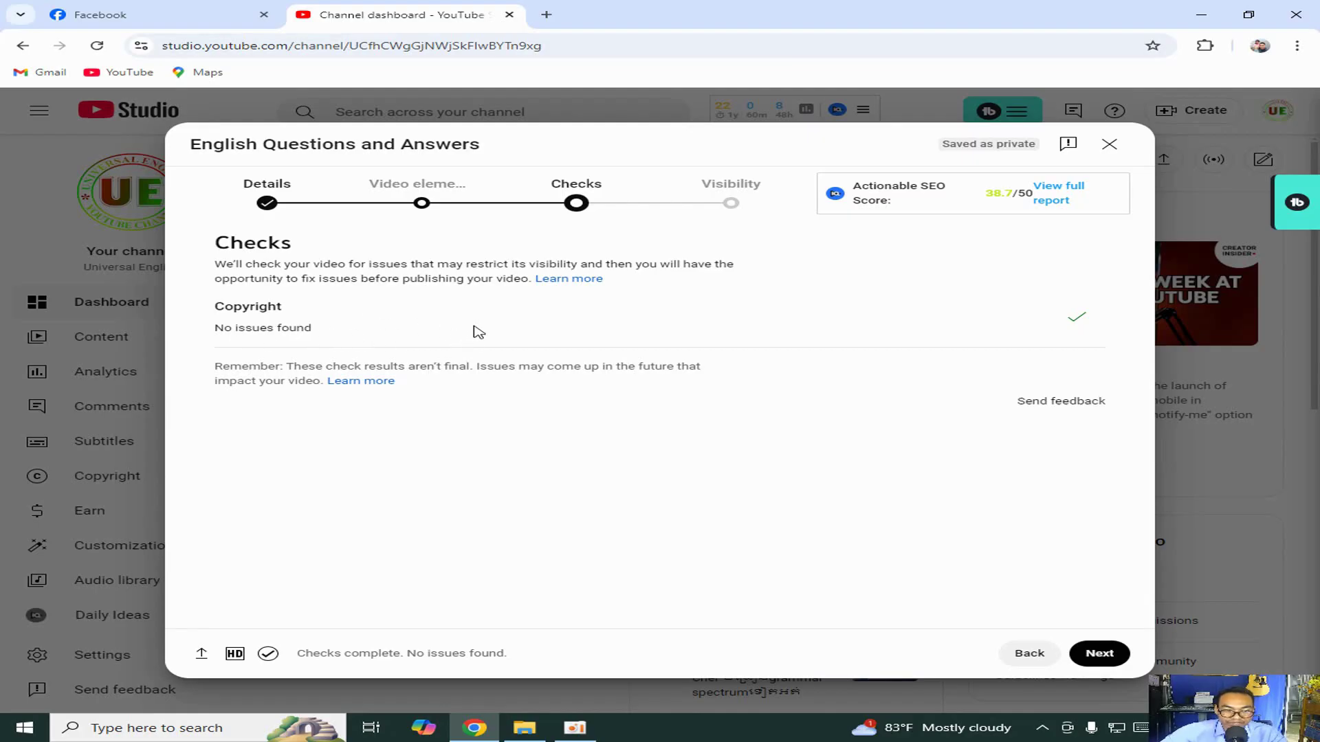
left_click(1102, 654)
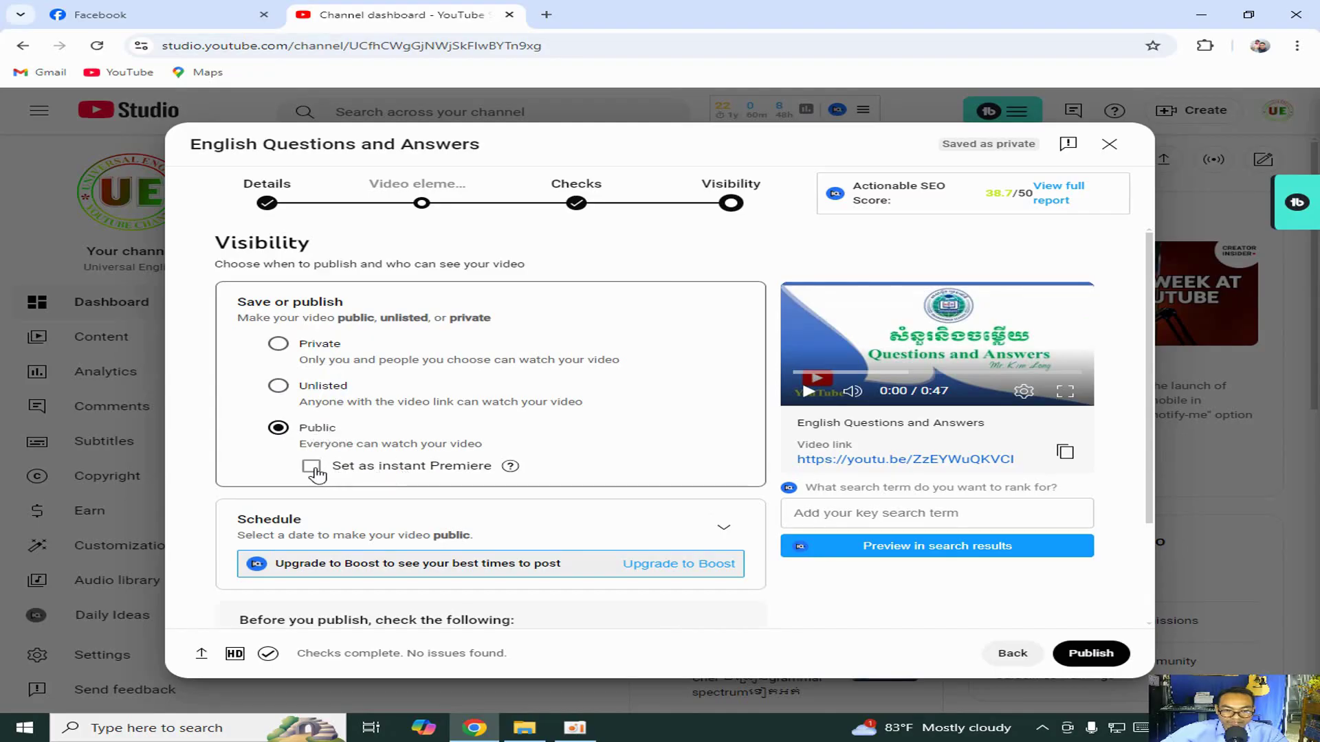
Keep visibility on Public and publish 'English Questions and Answers'.
left_click(280, 429)
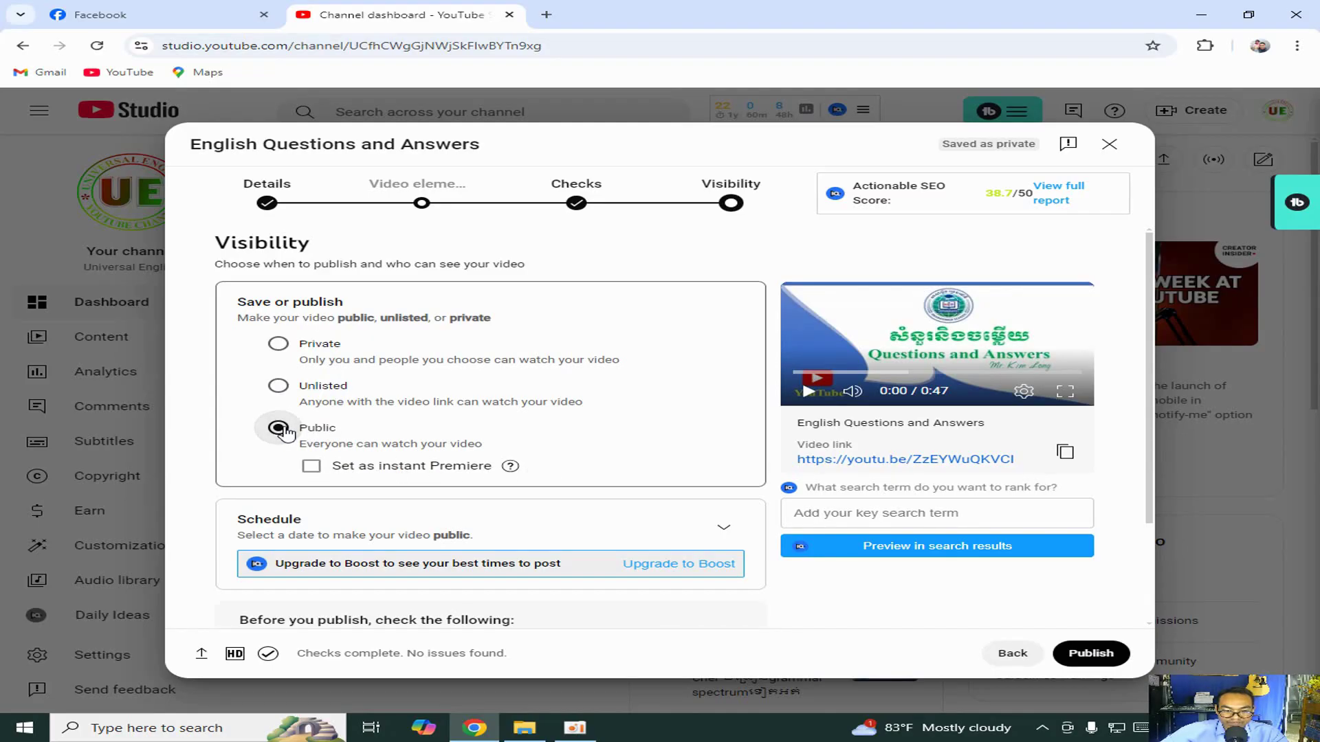
left_click(1091, 657)
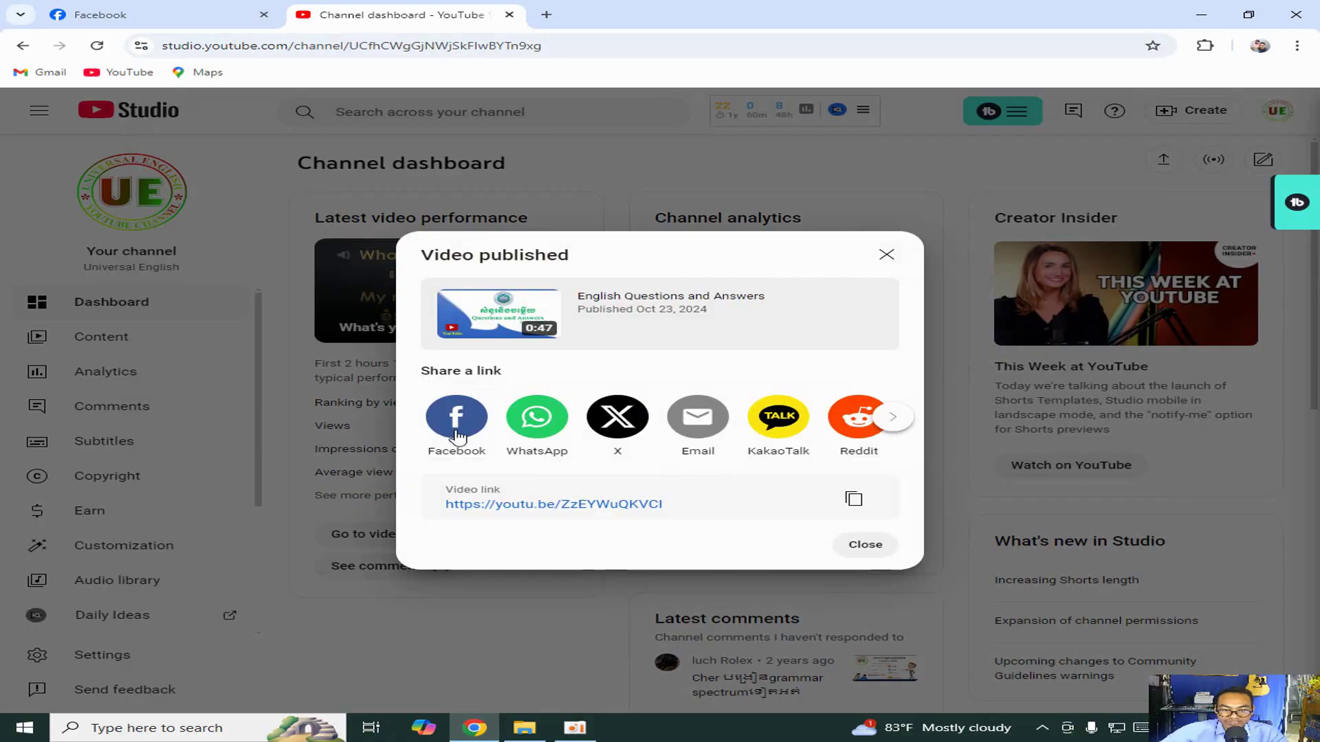
Close the Video published notice, reload the dashboard to list English Questions and Answers, and open the account menu.
left_click(866, 546)
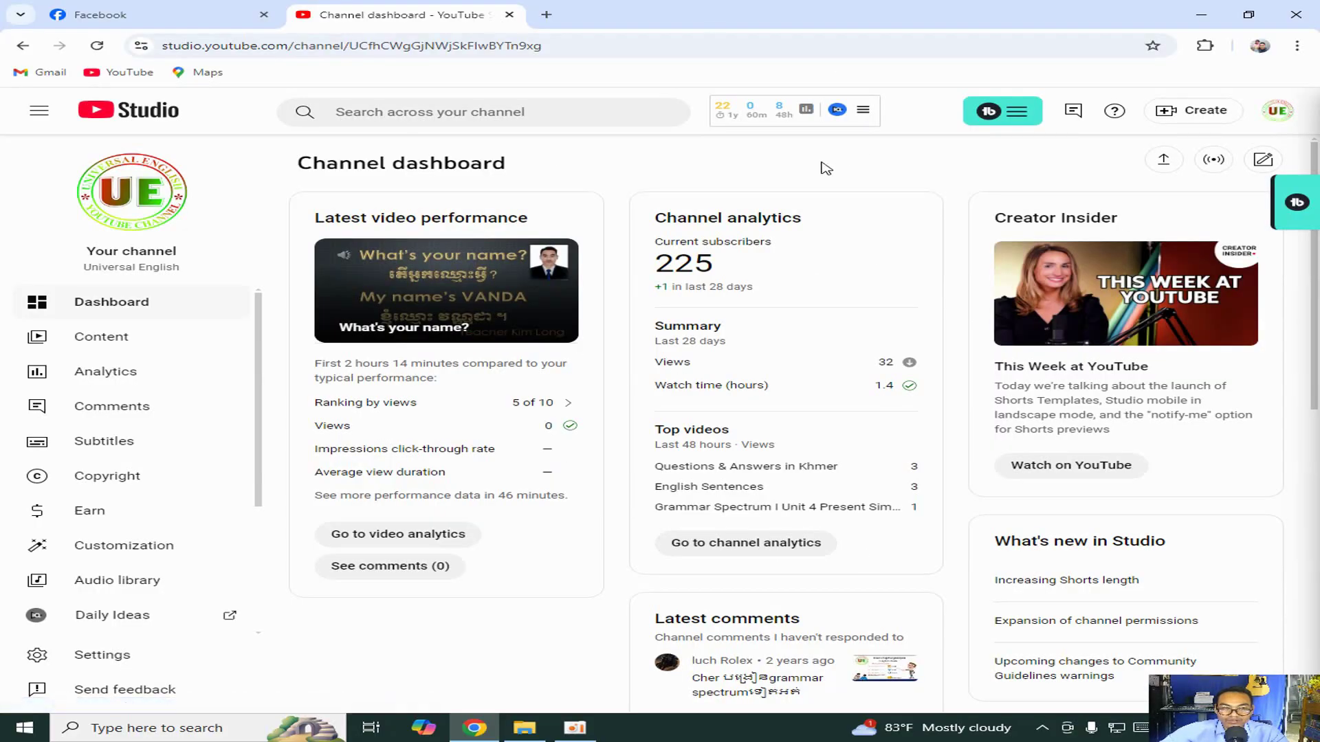
left_click(98, 46)
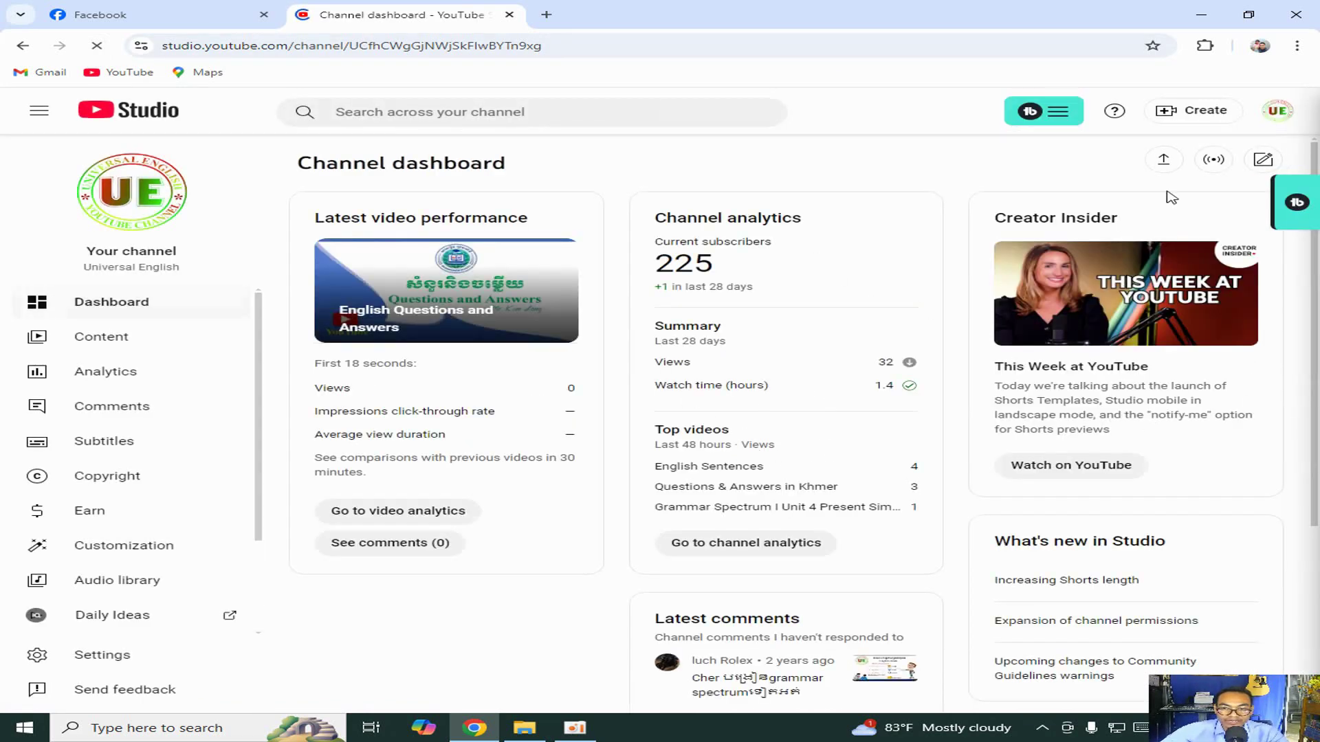
left_click(1277, 114)
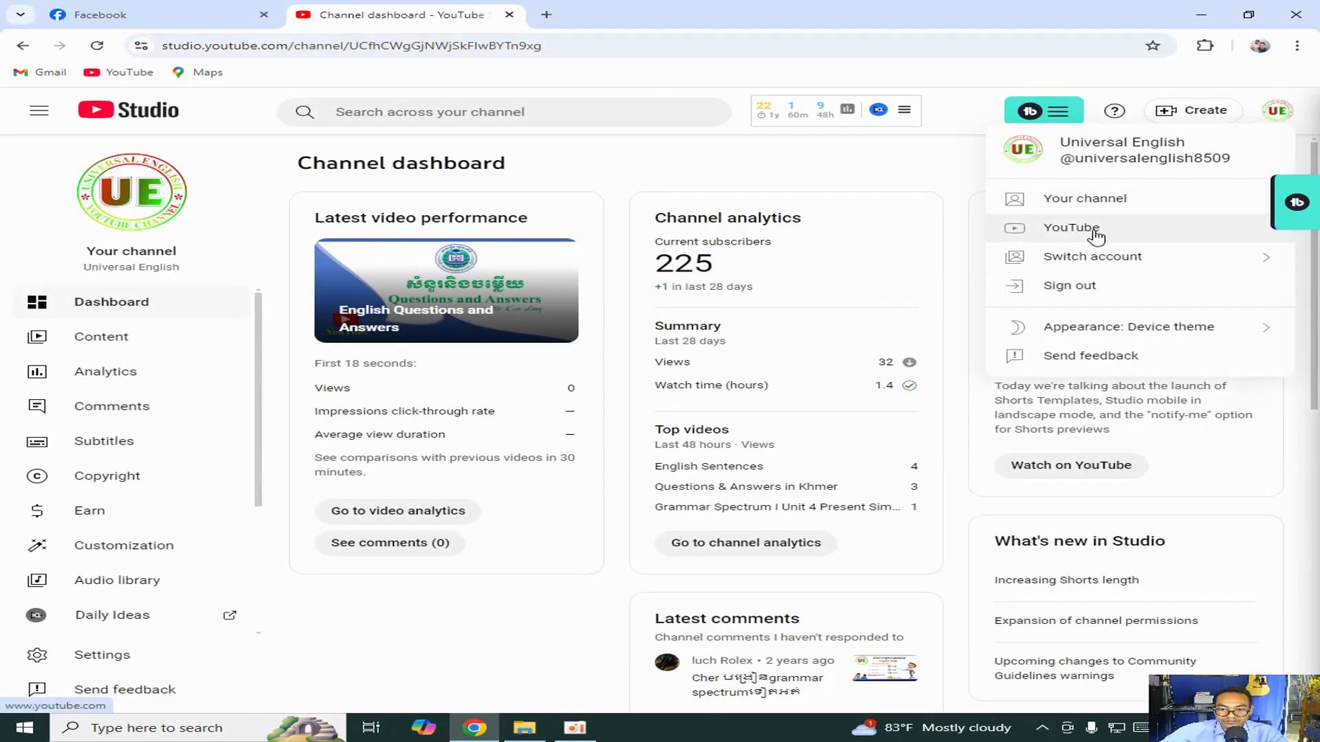
Switch to the Universal English YouTube channel page and open the English Questions and Answers video.
left_click(1113, 199)
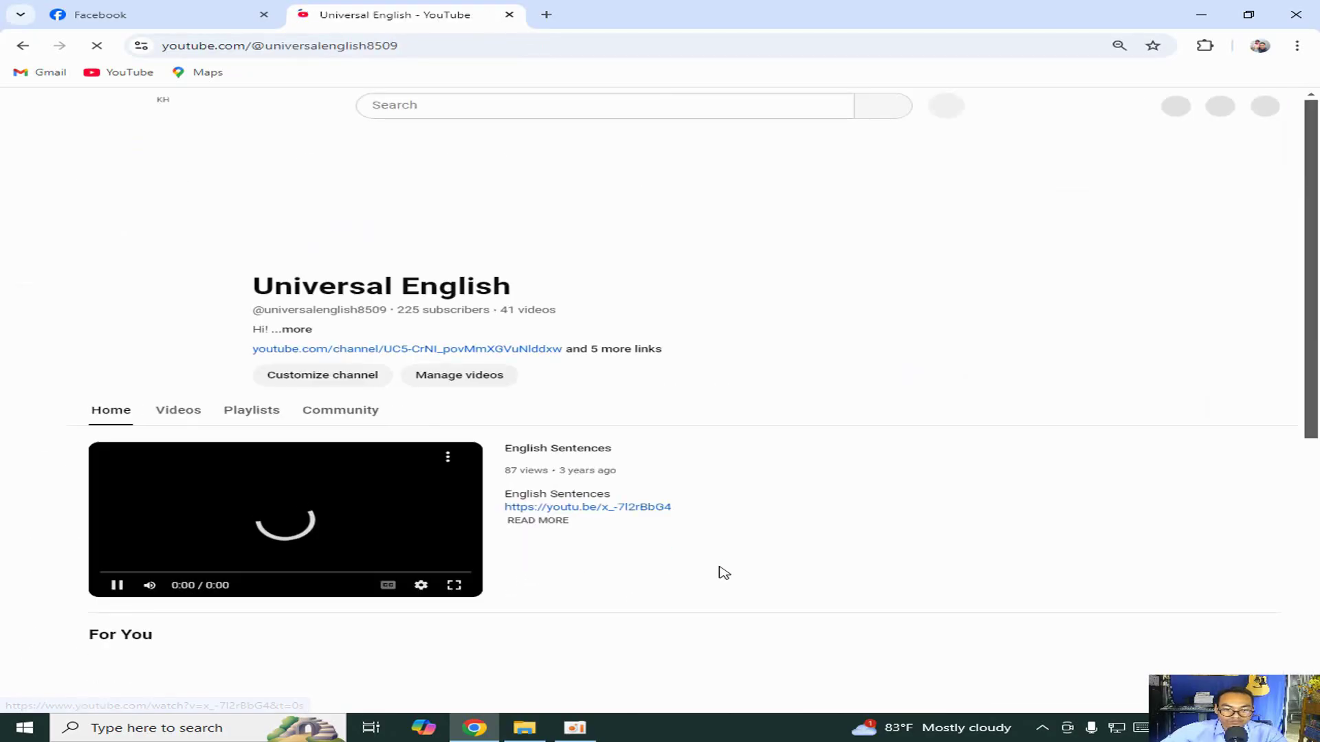
scroll(723, 572, "down", 2)
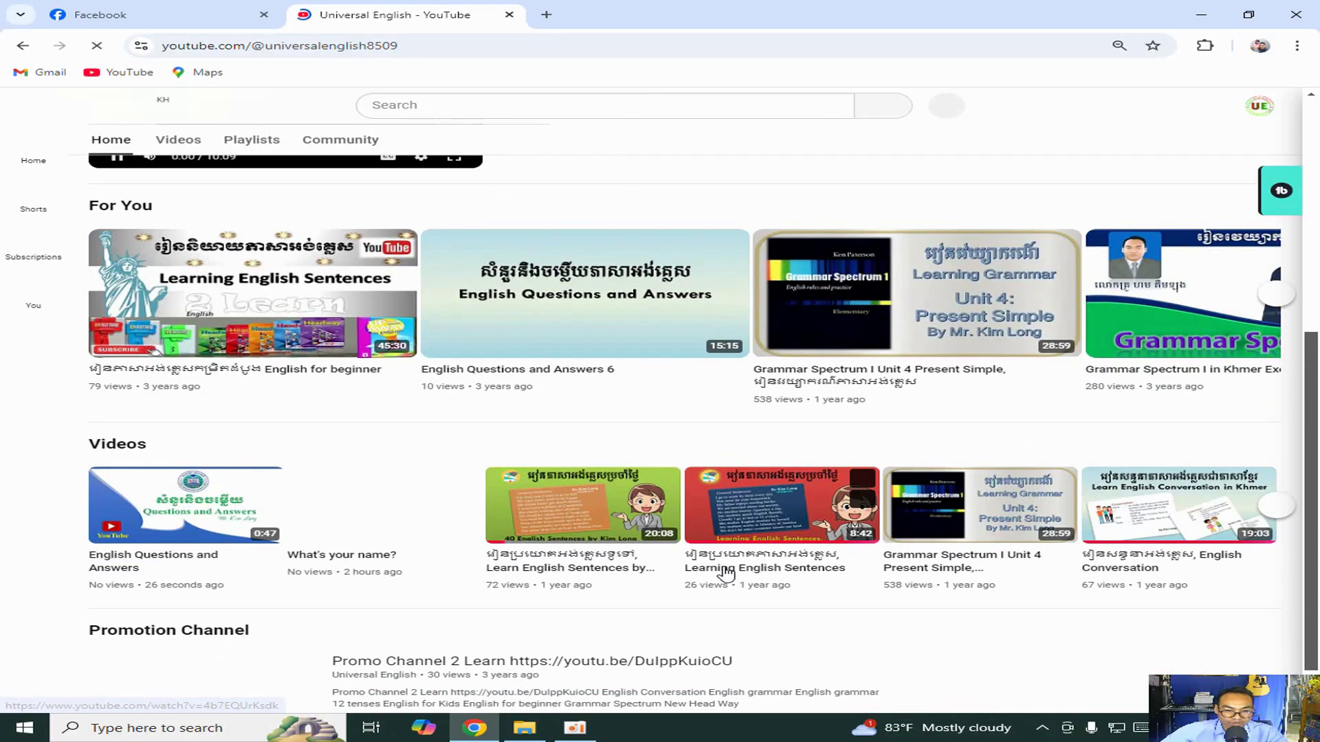
scroll(412, 517, "up", 3)
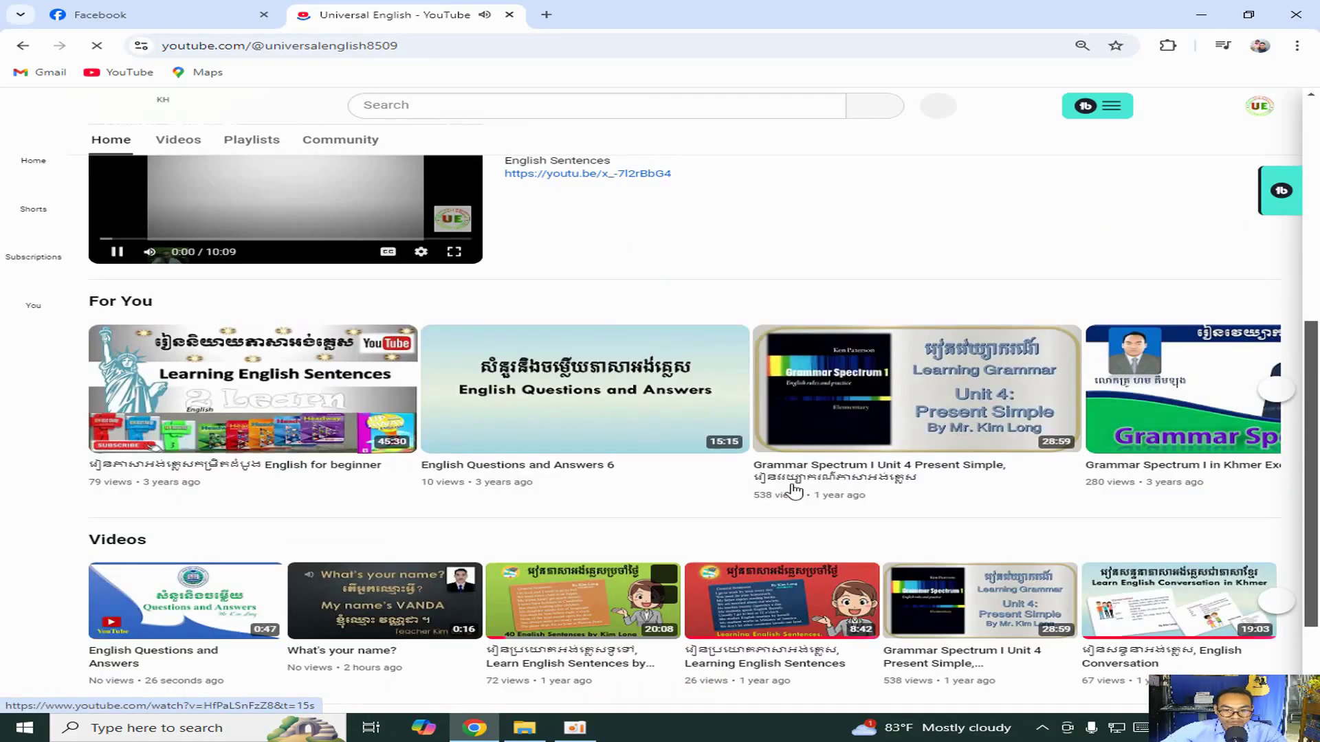
scroll(207, 518, "down", 3)
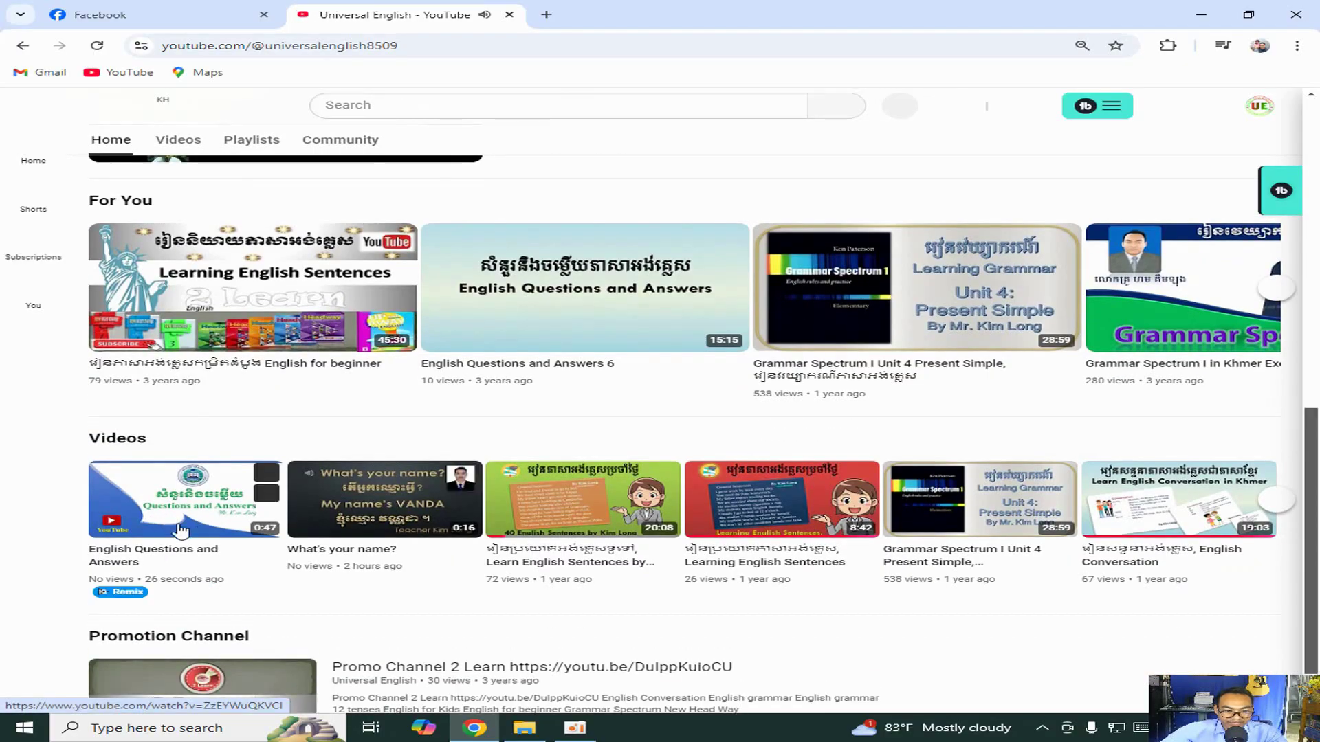
scroll(169, 523, "down", 1)
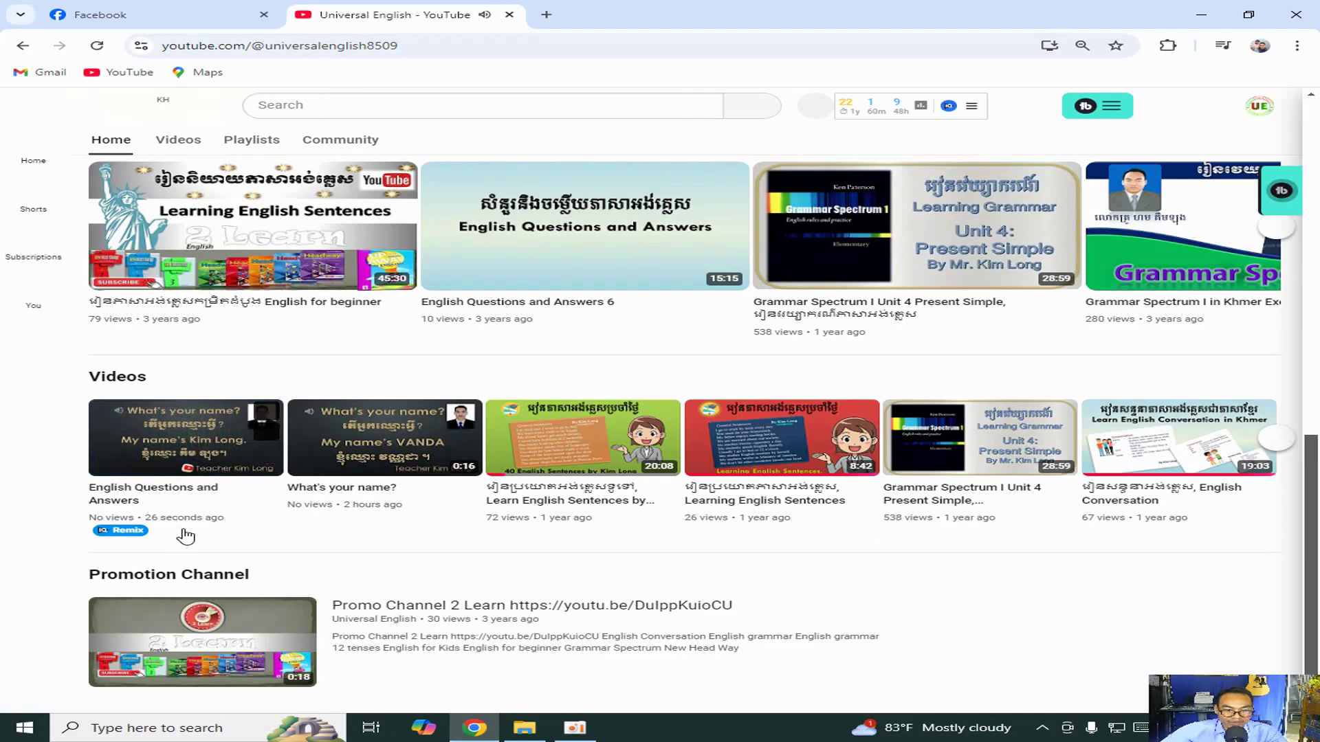
mouse_move(185, 437)
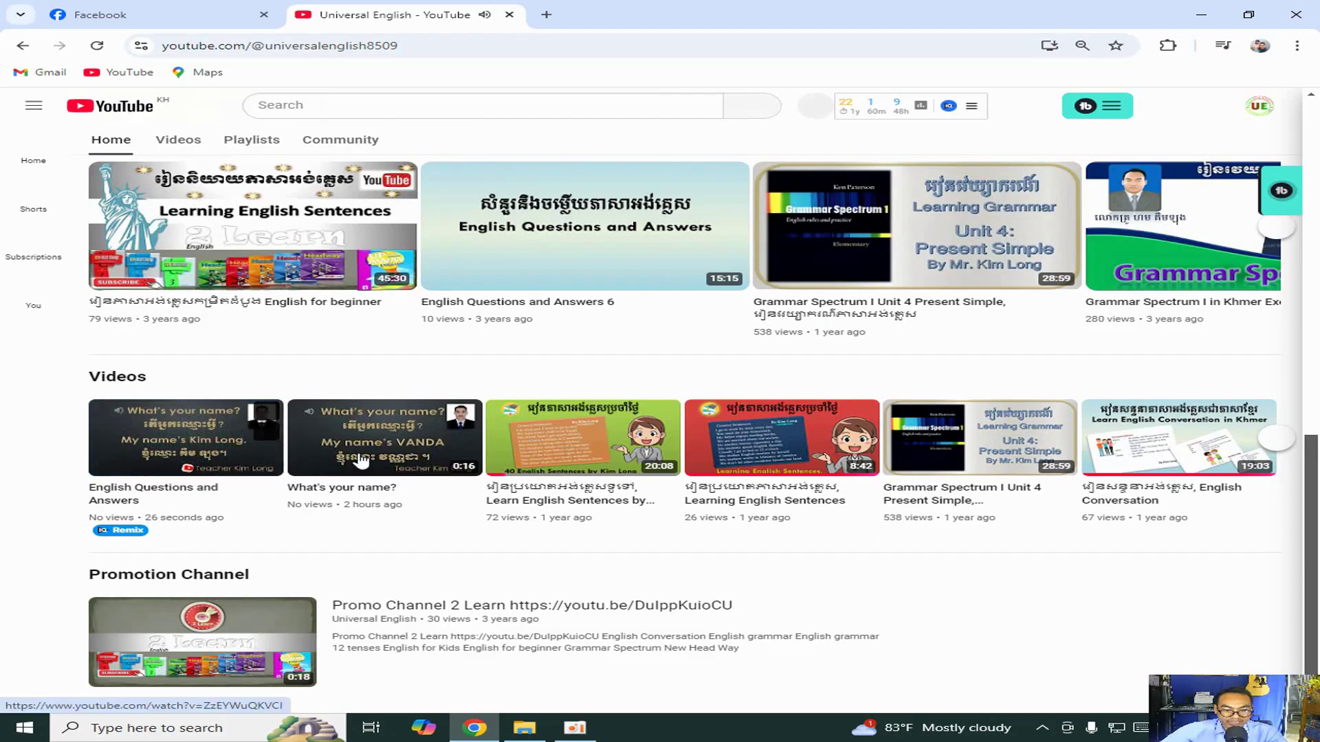
left_click(213, 449)
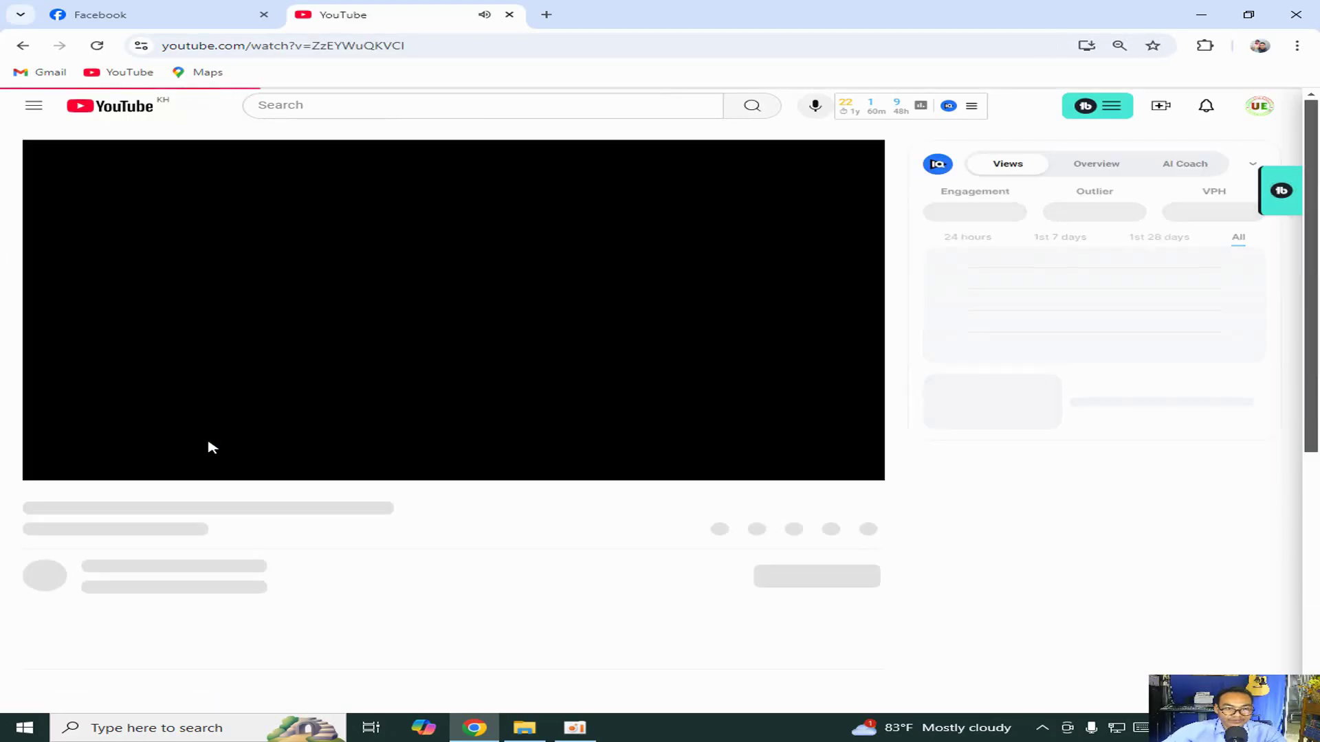